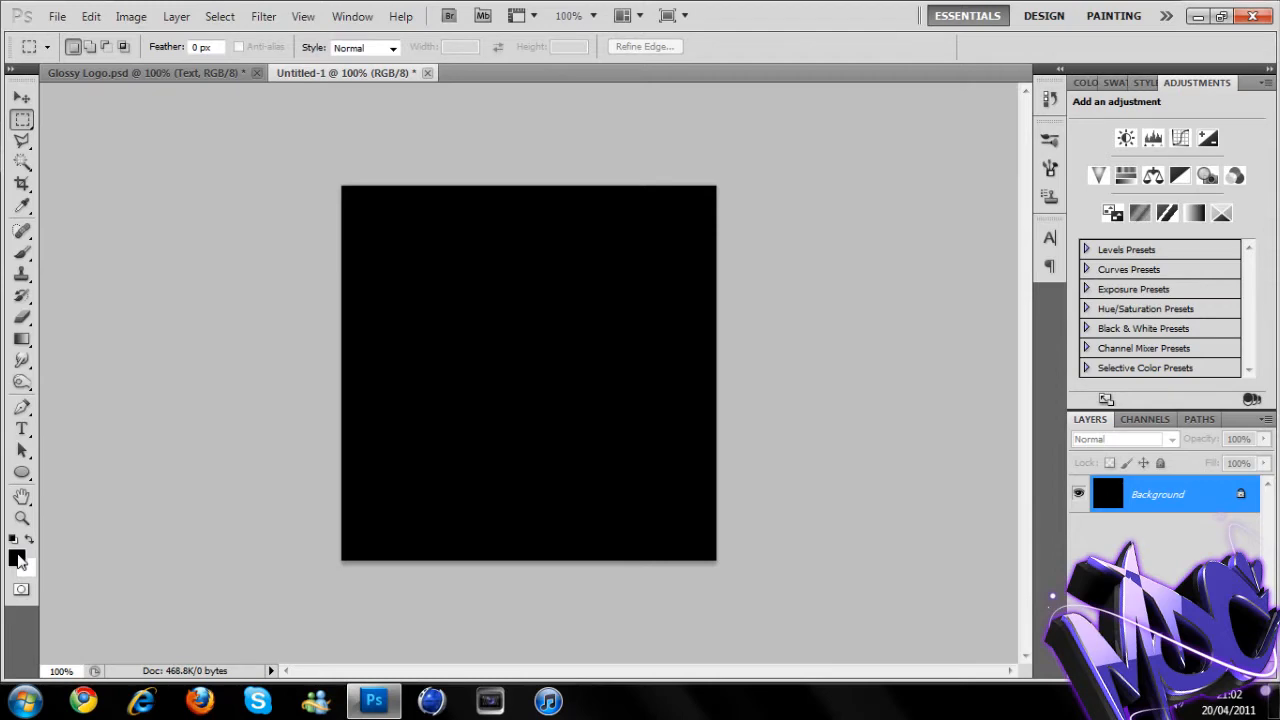
# Step: Draw a radial gradient in grey #575757 from the centre of the black background out past its corner
pyautogui.moveTo(846, 284); pyautogui.dragTo(773, 272)
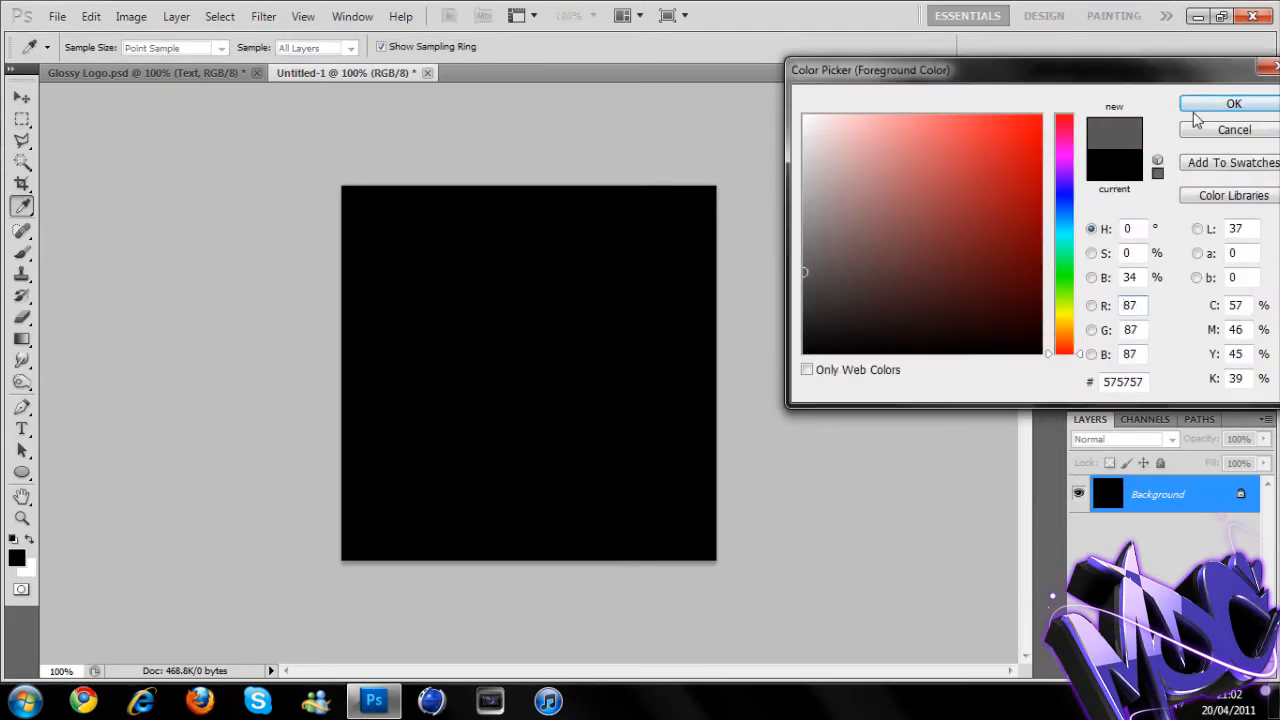
pyautogui.click(1232, 105)
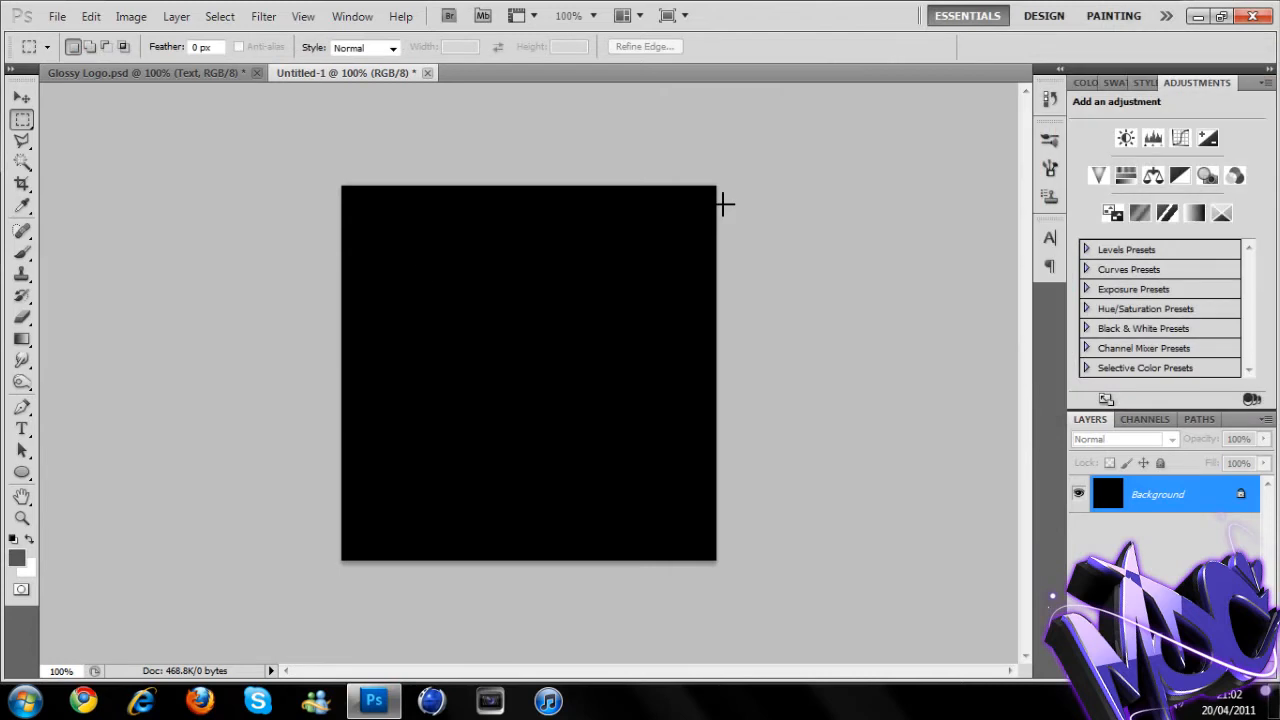
pyautogui.click(21, 339)
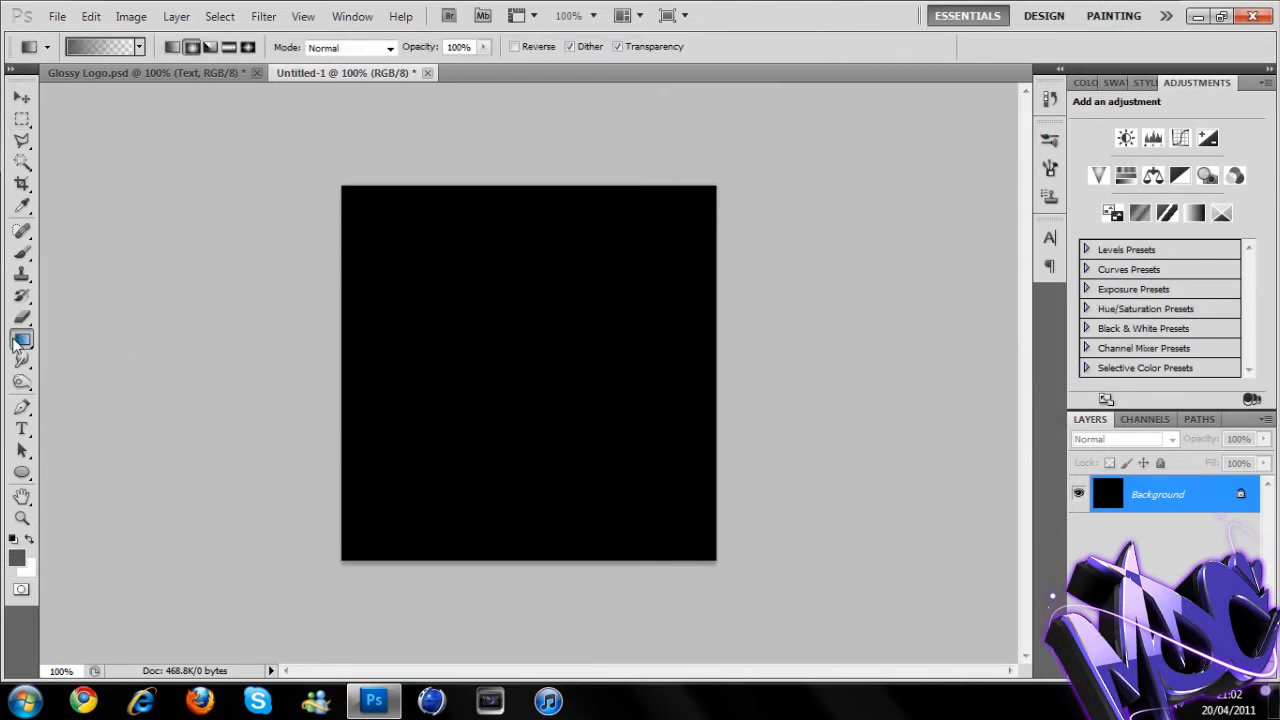
pyautogui.click(192, 48)
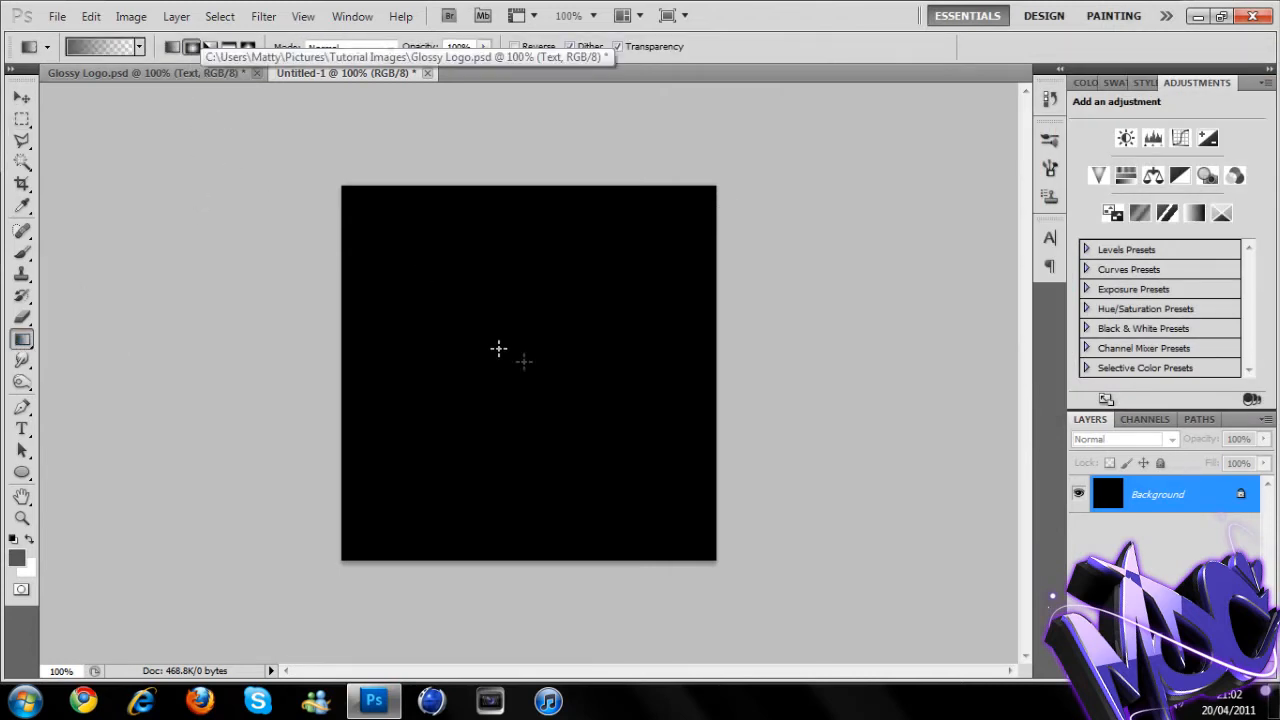
pyautogui.moveTo(523, 364); pyautogui.dragTo(312, 155)
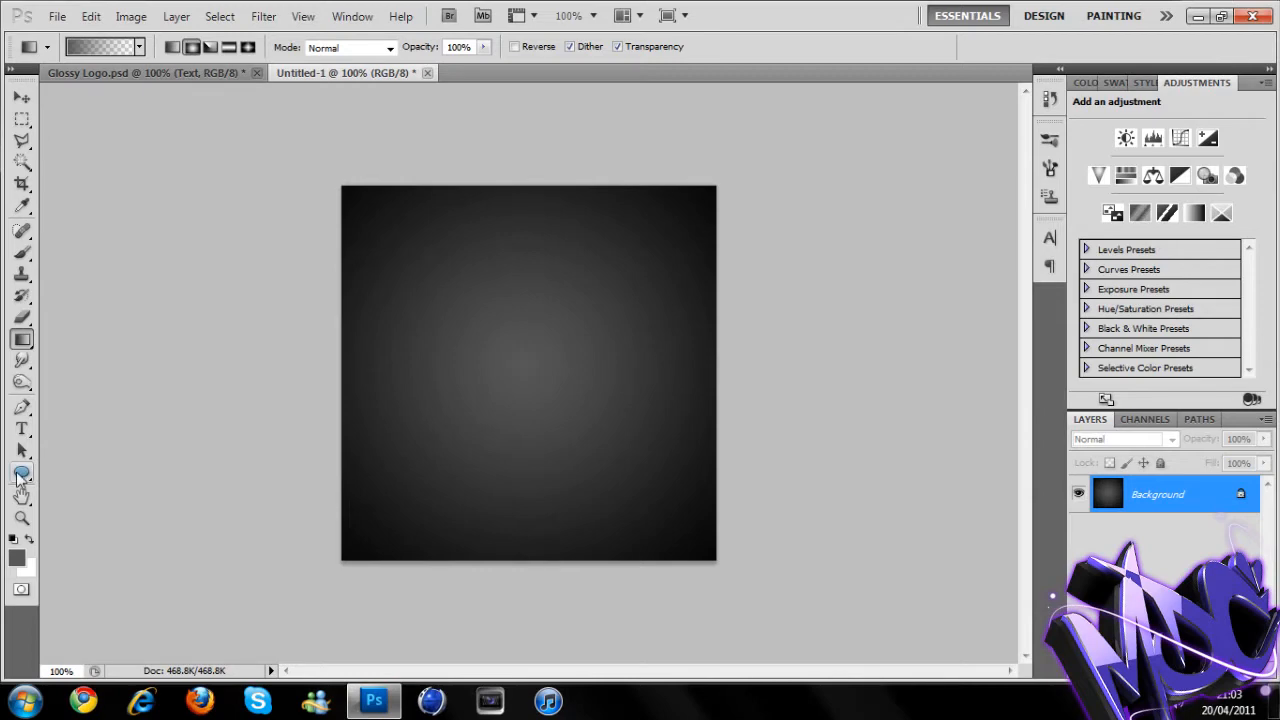
# Step: Draw a large circle shape filled with dark red #510000 over the middle of the canvas
pyautogui.click(20, 475)
pyautogui.click(105, 508)
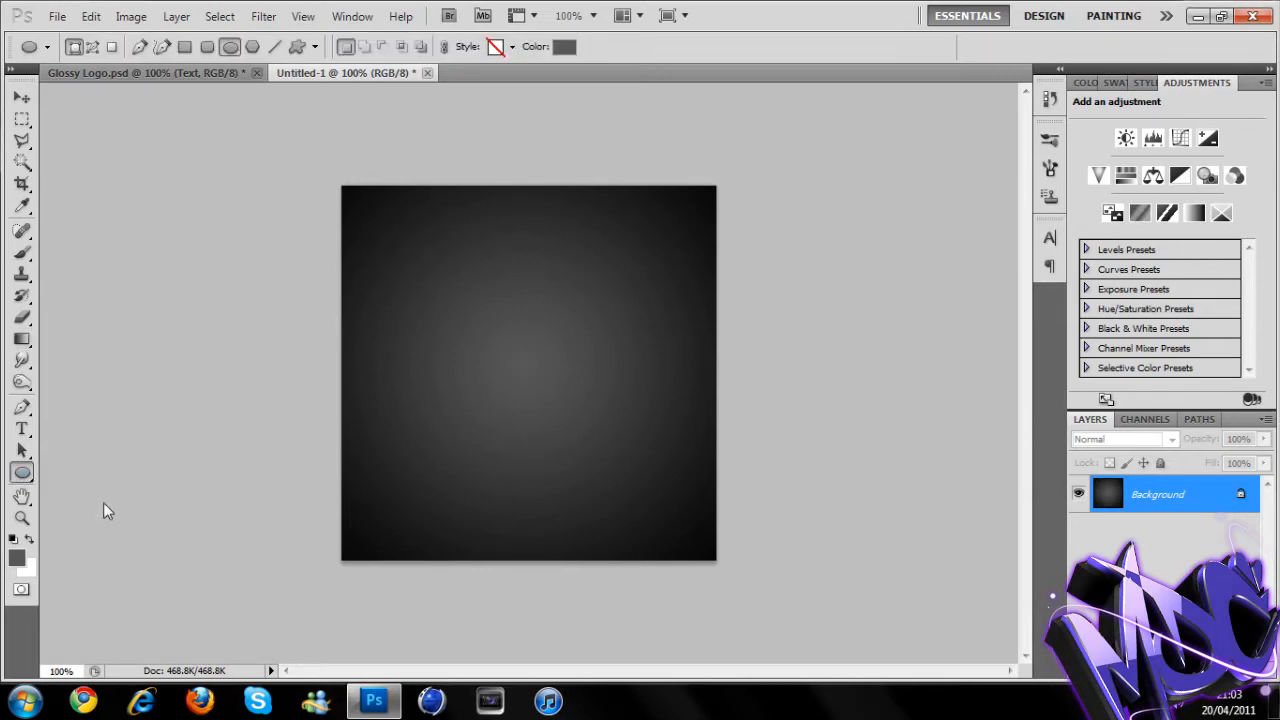
pyautogui.click(17, 562)
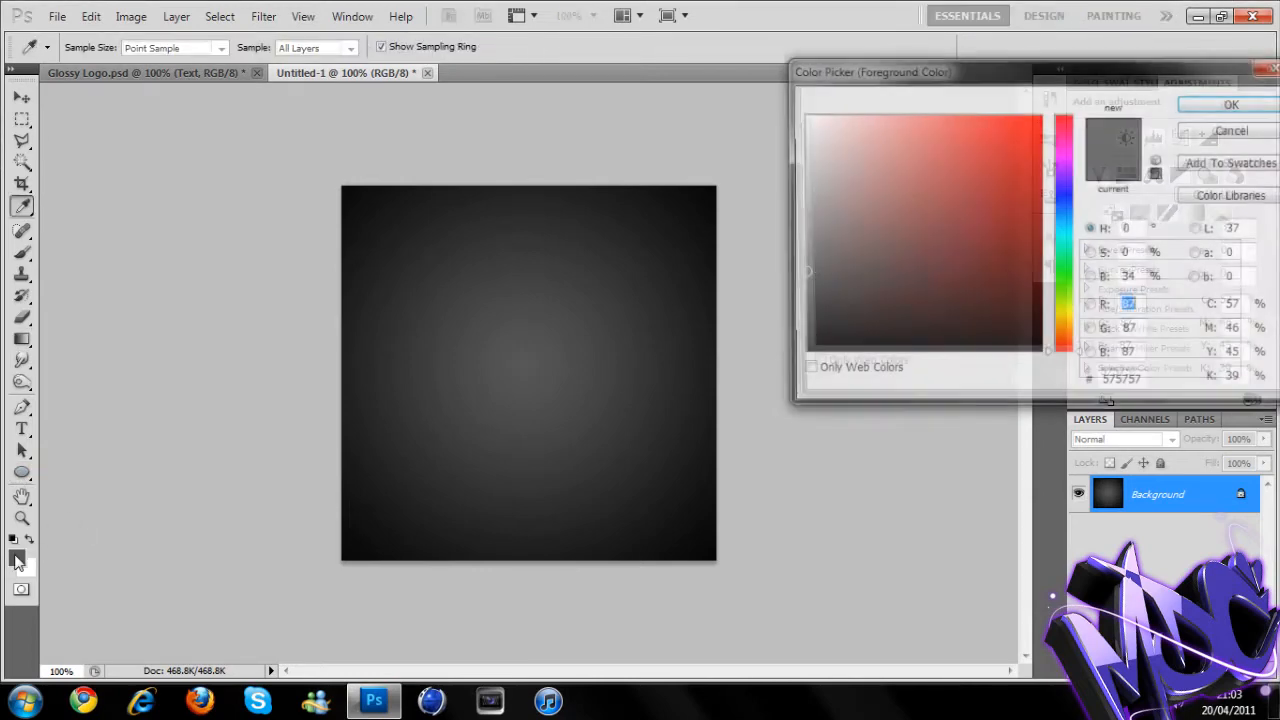
pyautogui.moveTo(926, 269); pyautogui.dragTo(1058, 278)
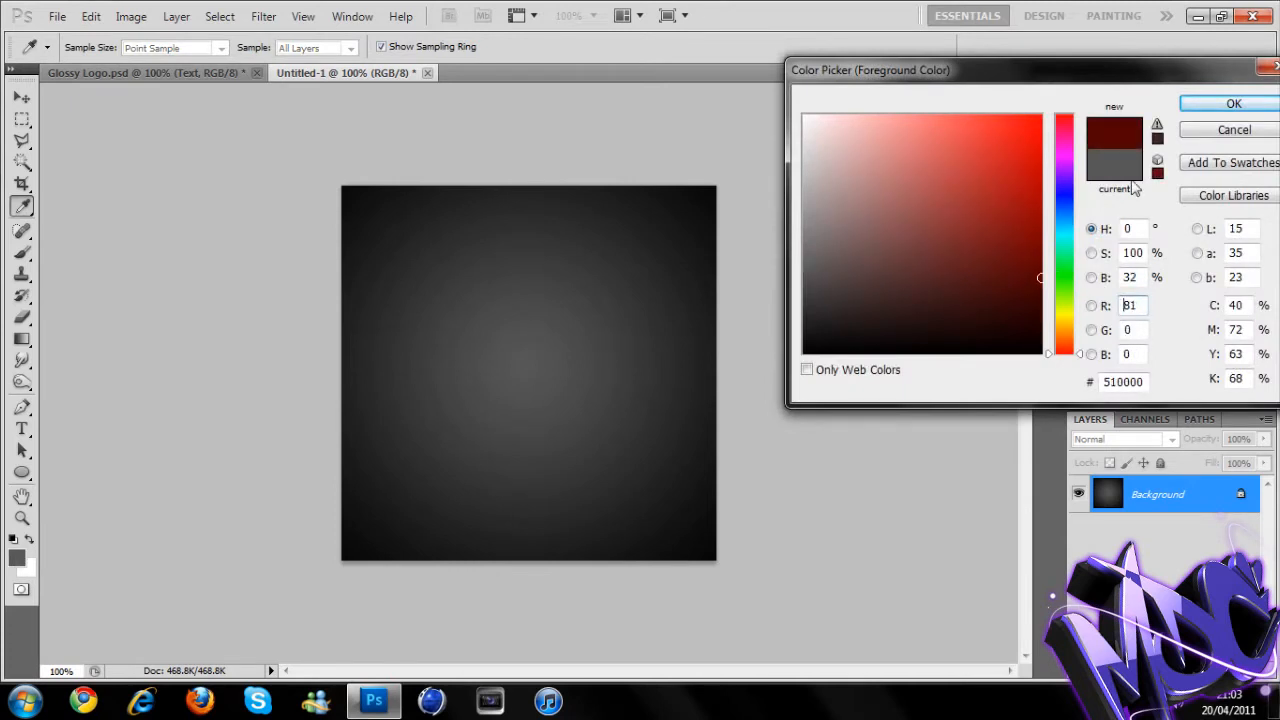
pyautogui.click(1232, 104)
pyautogui.press('u')
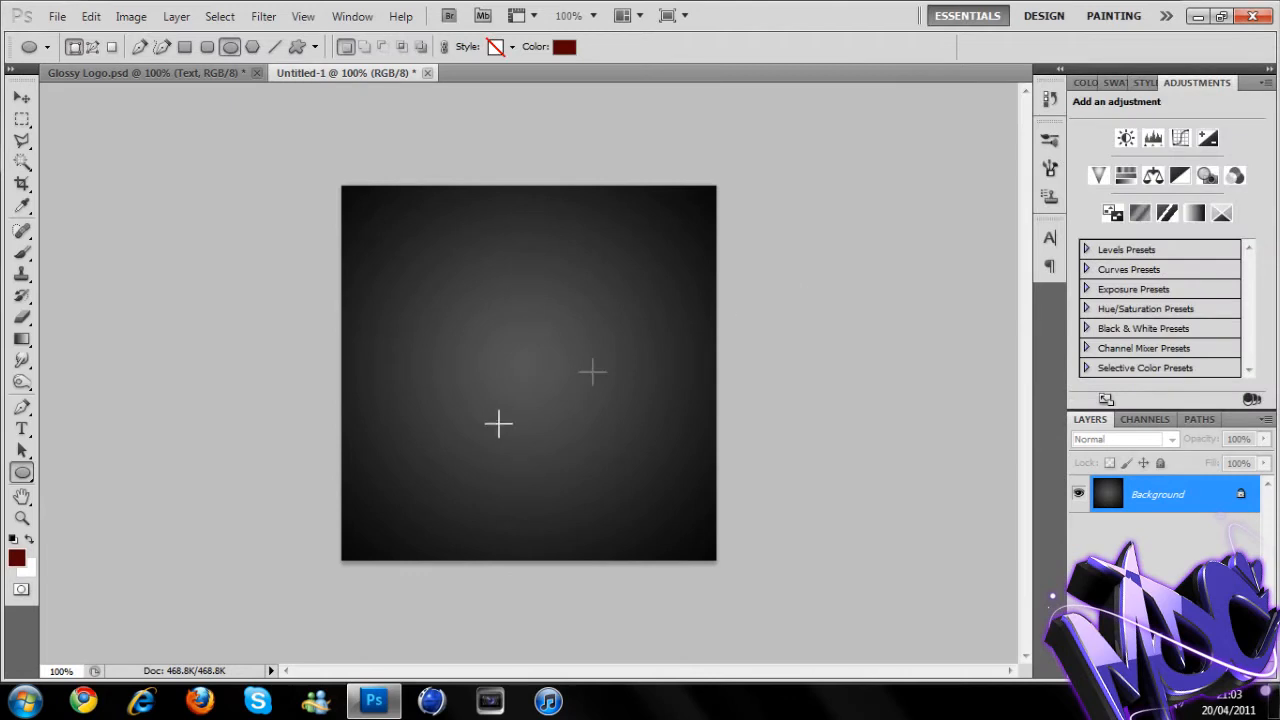
pyautogui.moveTo(389, 503); pyautogui.dragTo(726, 238)
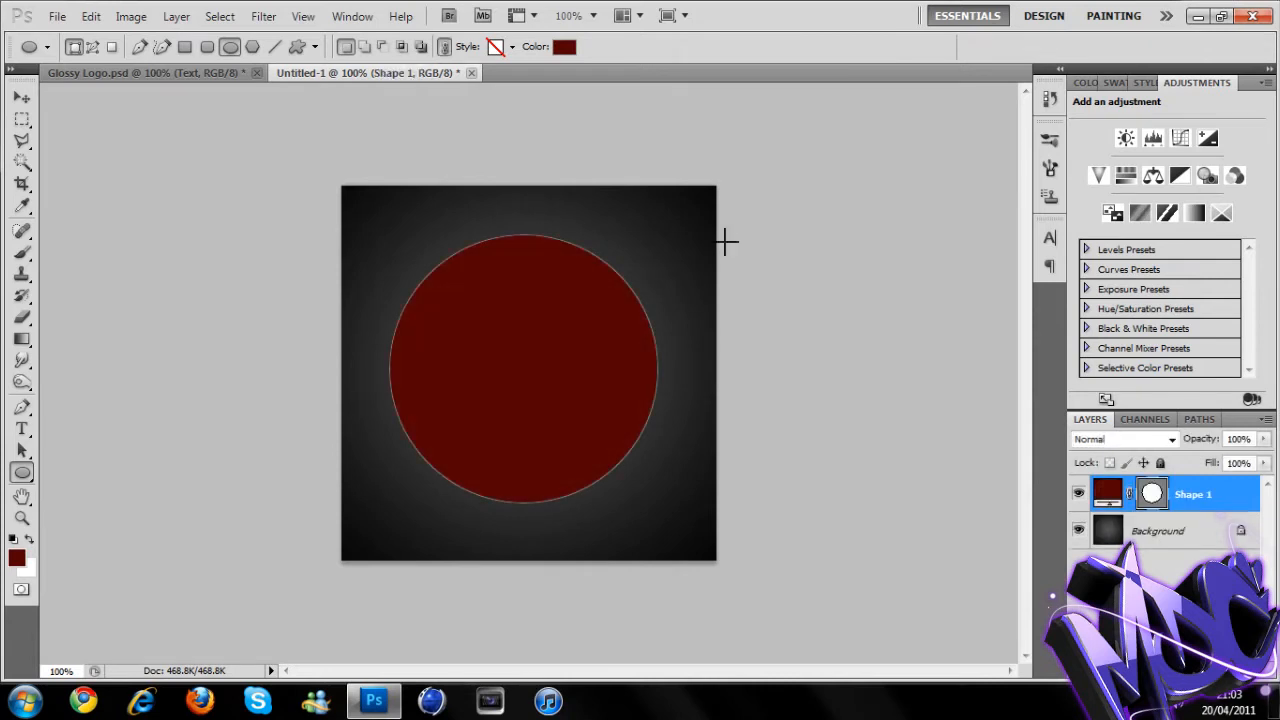
# Step: Move the red circle to the centre of the canvas and rasterize its shape layer
pyautogui.click(22, 97)
pyautogui.moveTo(500, 308); pyautogui.dragTo(502, 307)
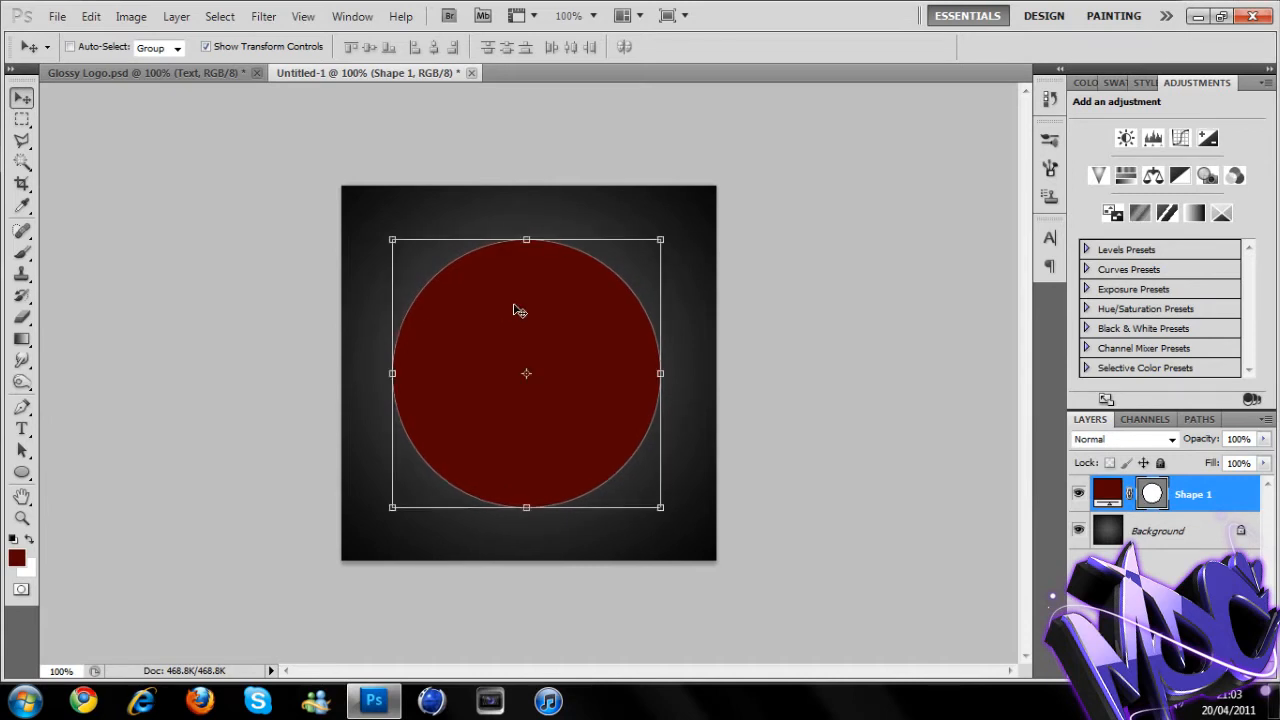
pyautogui.rightClick(1210, 500)
pyautogui.click(1140, 197)
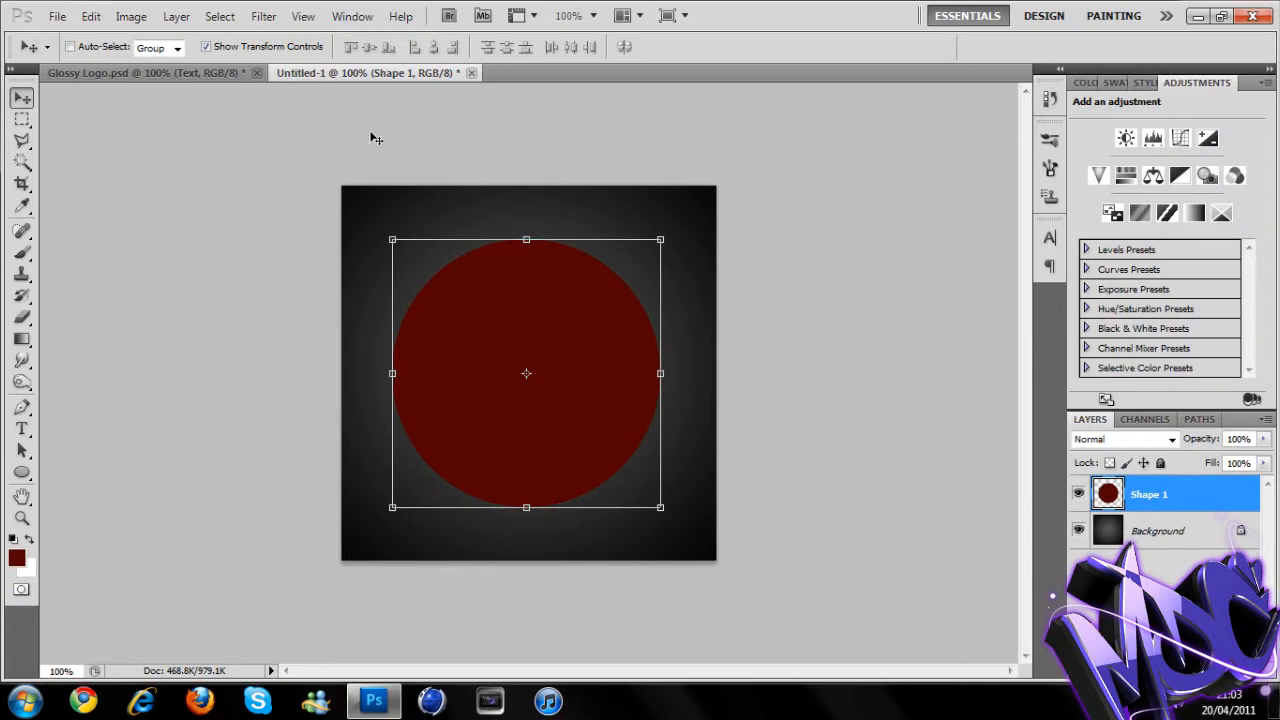
pyautogui.click(23, 120)
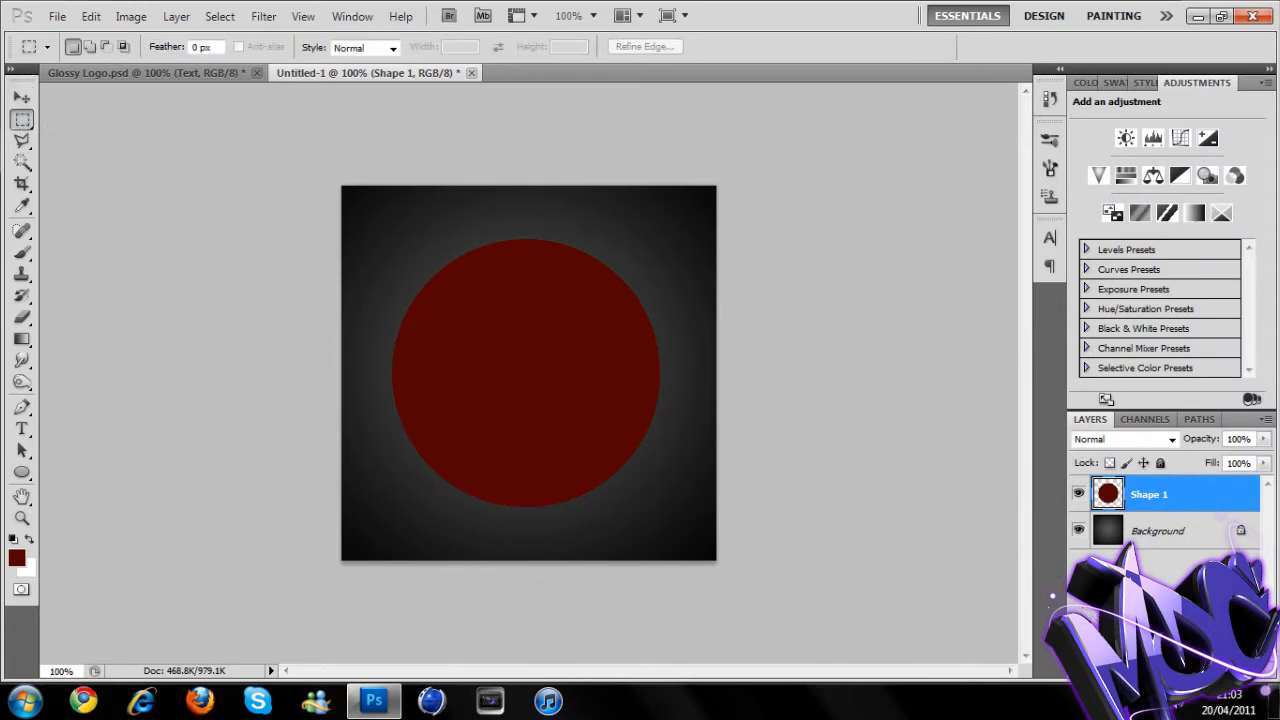
# Step: Add a Stroke layer style to the circle with size 8 px, position Inside and a Gradient fill type
pyautogui.click(1119, 671)
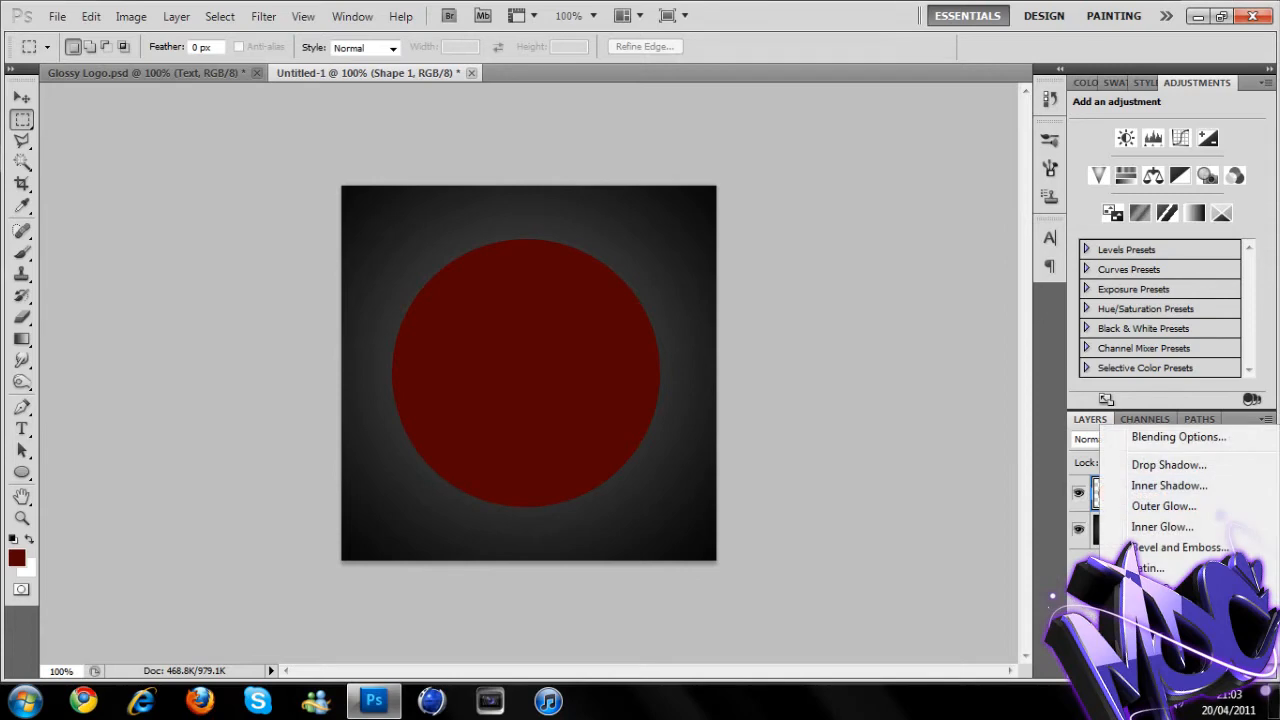
pyautogui.click(1150, 650)
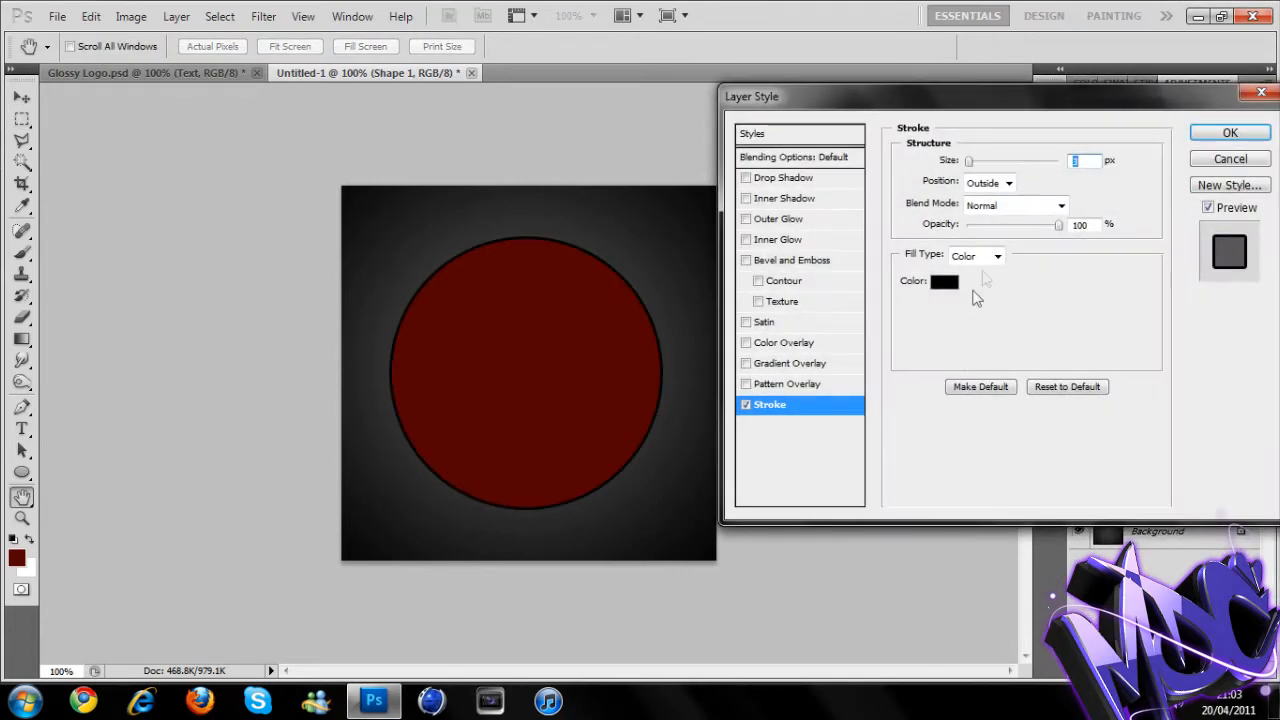
pyautogui.write('8')
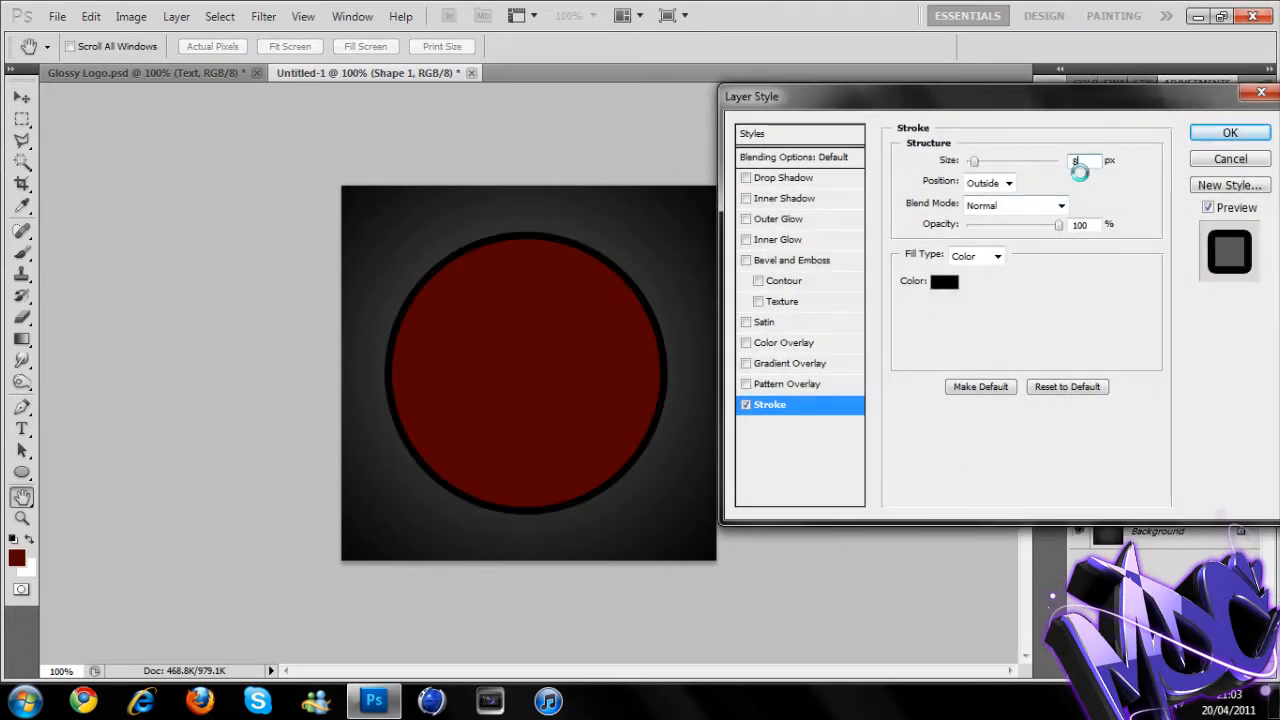
pyautogui.click(1008, 184)
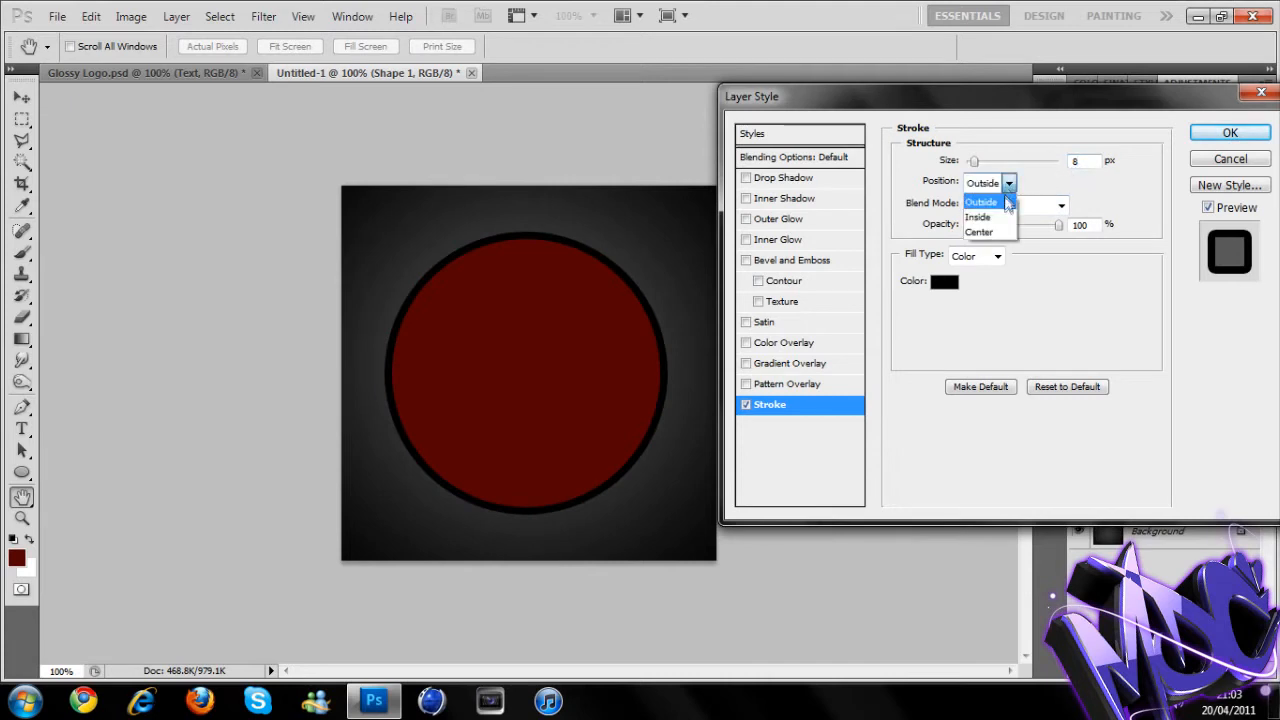
pyautogui.click(985, 211)
pyautogui.click(1001, 254)
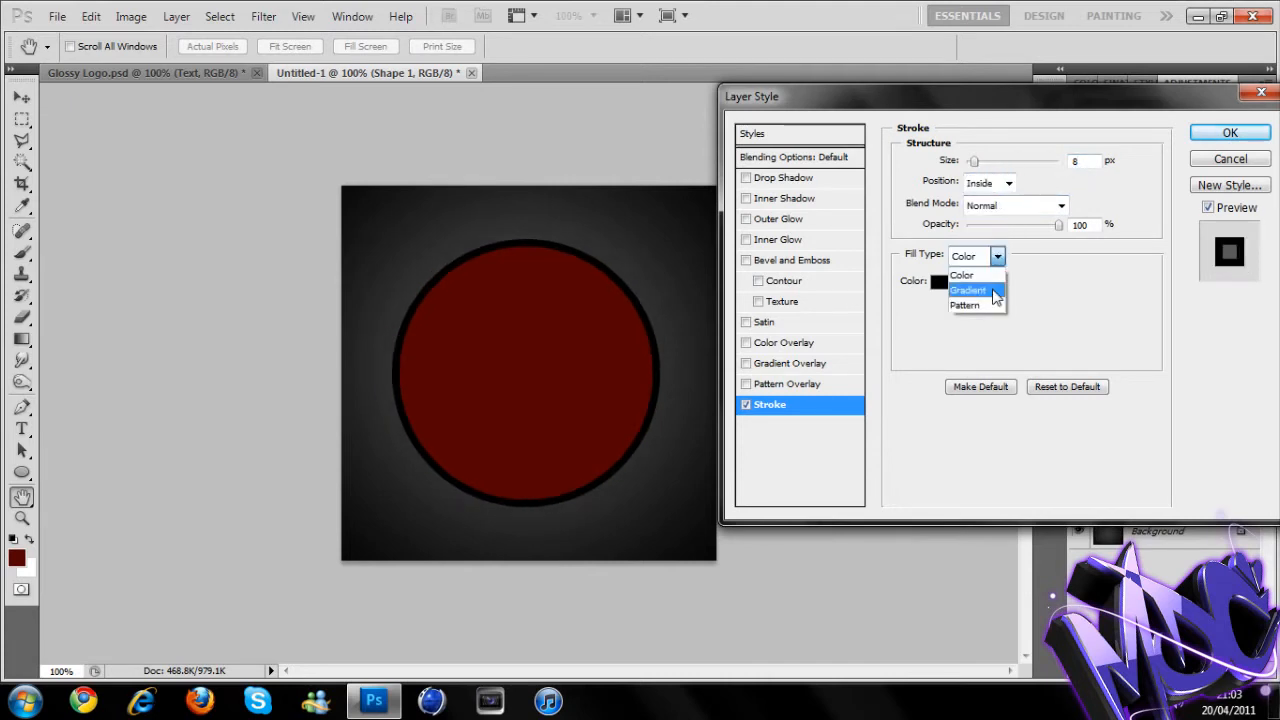
pyautogui.click(1000, 289)
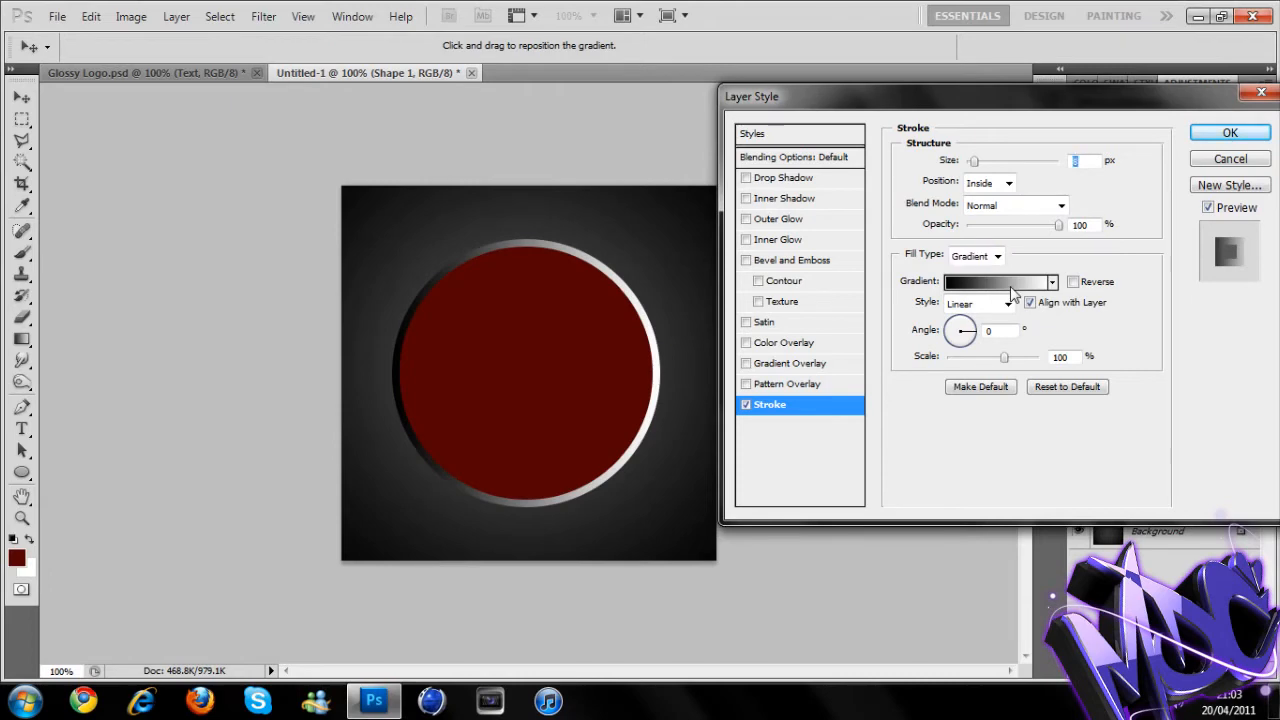
# Step: Change the white end stop of the stroke's gradient to pure red #ff0000
pyautogui.click(1010, 286)
pyautogui.click(1215, 409)
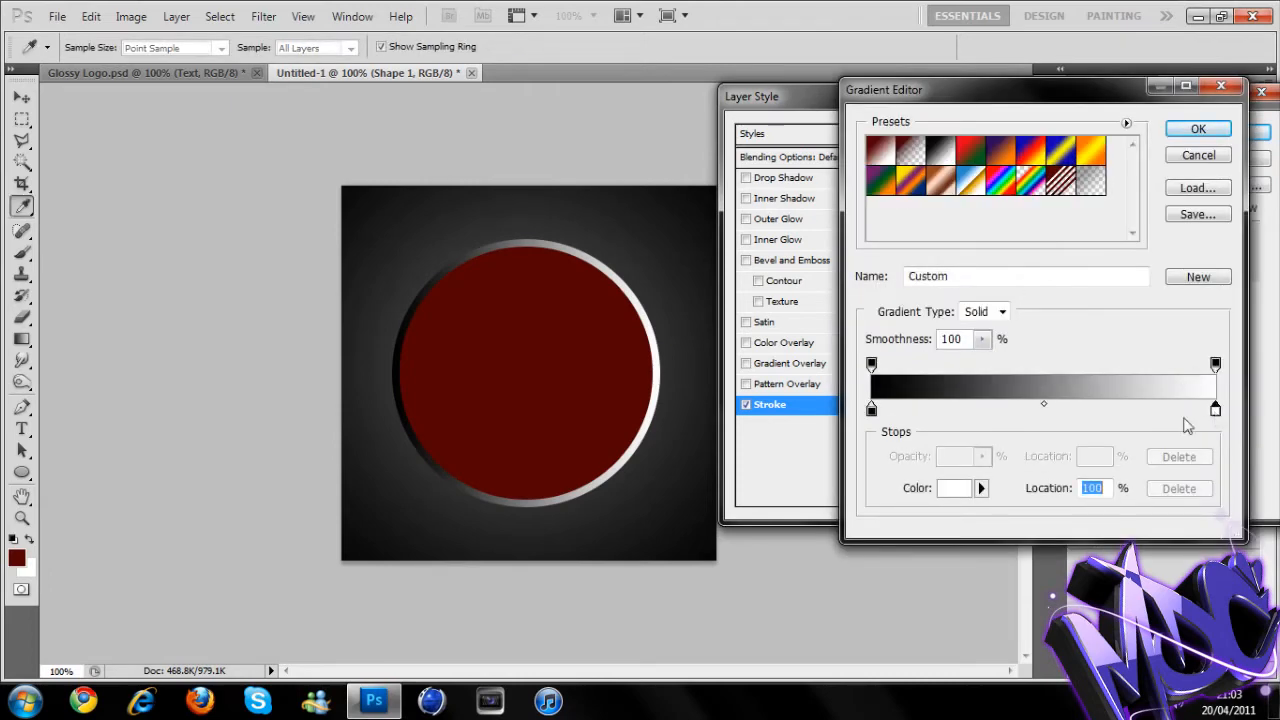
pyautogui.click(965, 488)
pyautogui.moveTo(951, 257); pyautogui.dragTo(1100, 97)
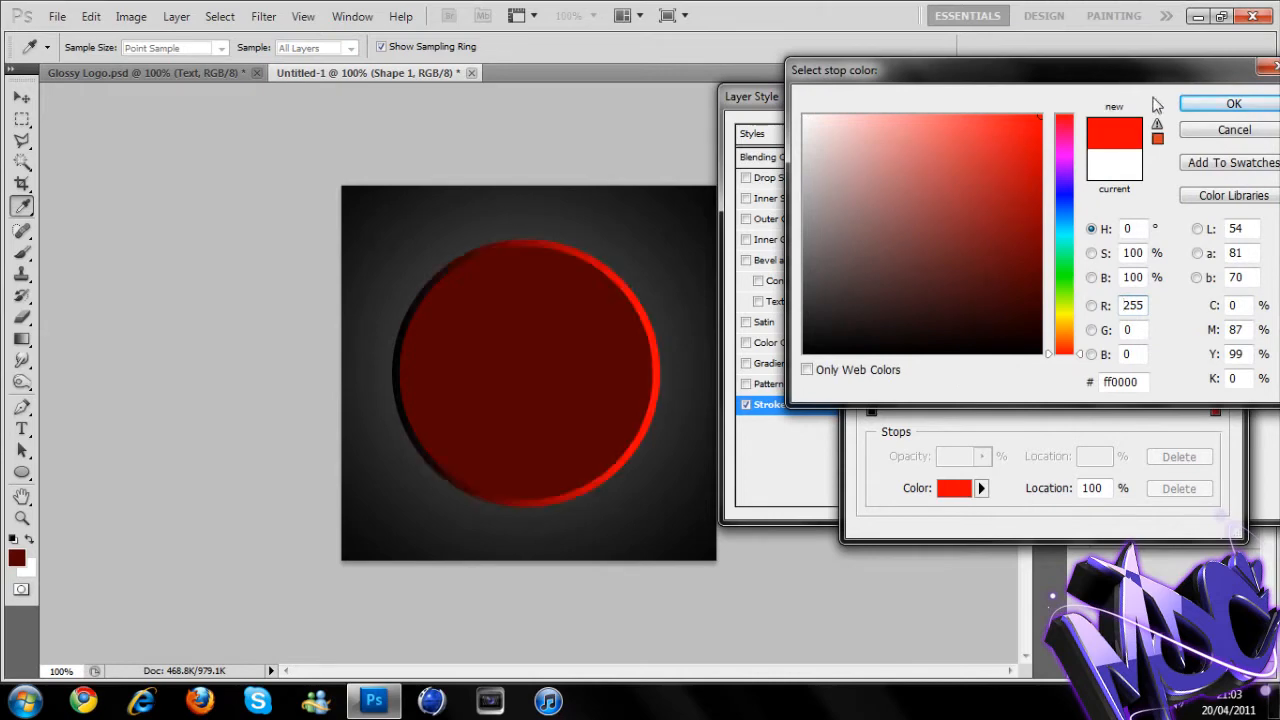
pyautogui.click(1213, 106)
pyautogui.click(1215, 129)
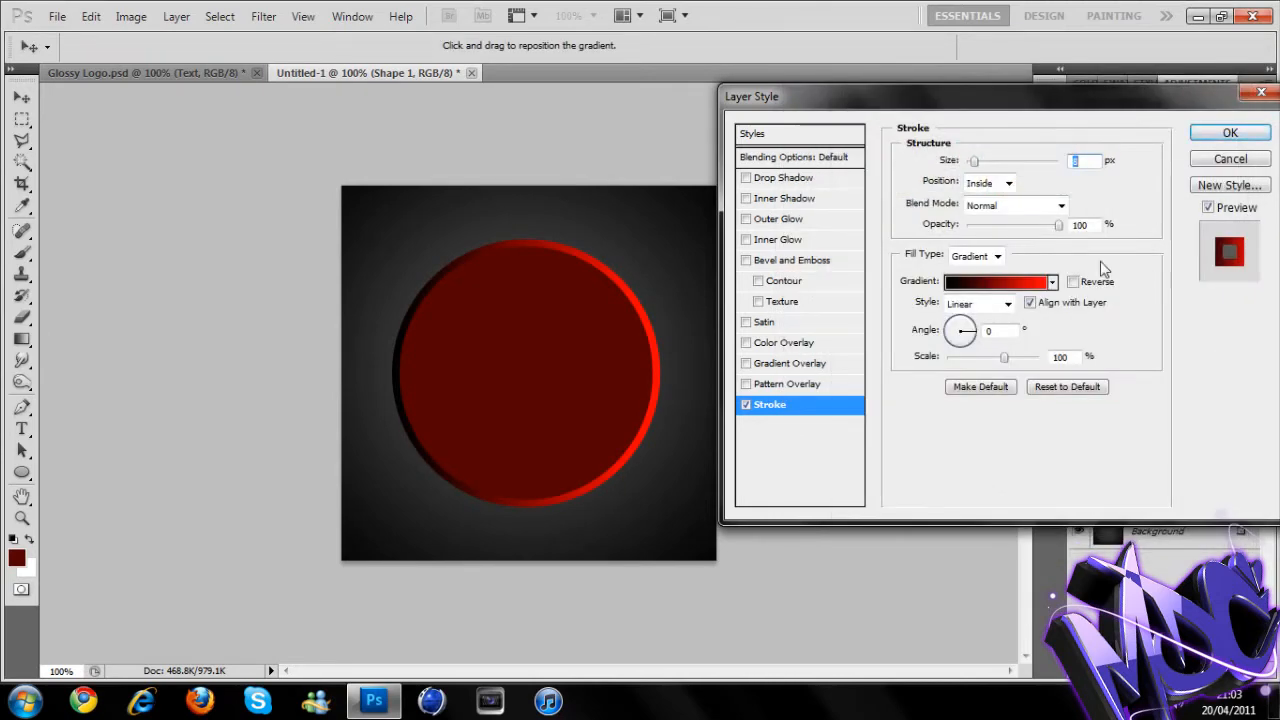
# Step: Reverse the stroke gradient and set it to Reflected style, 90° angle and 150% scale
pyautogui.click(1072, 282)
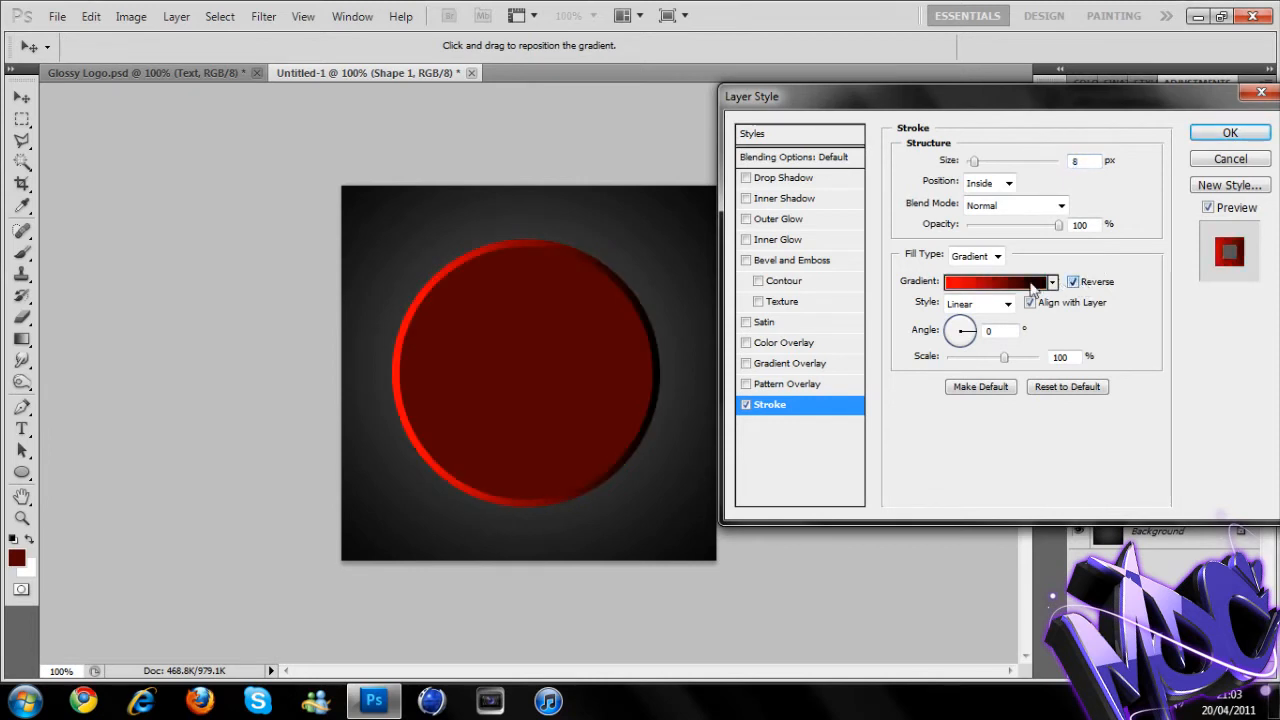
pyautogui.click(1008, 303)
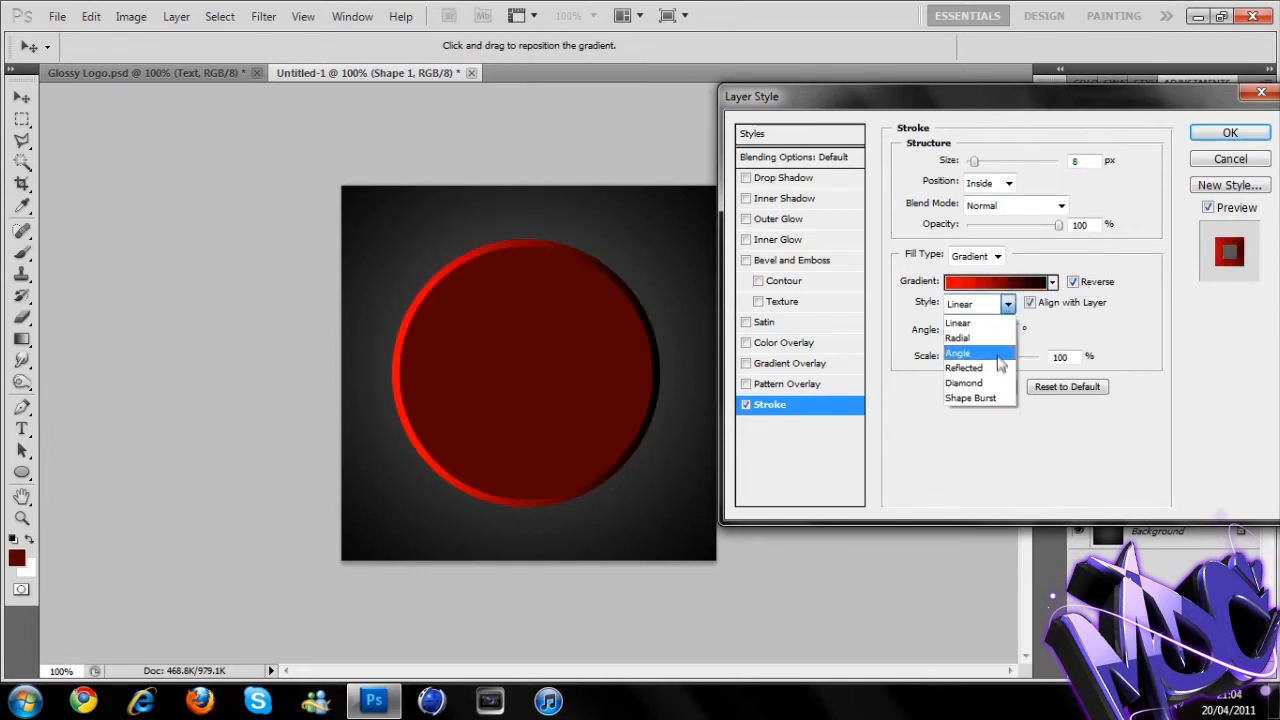
pyautogui.click(1000, 362)
pyautogui.click(986, 330)
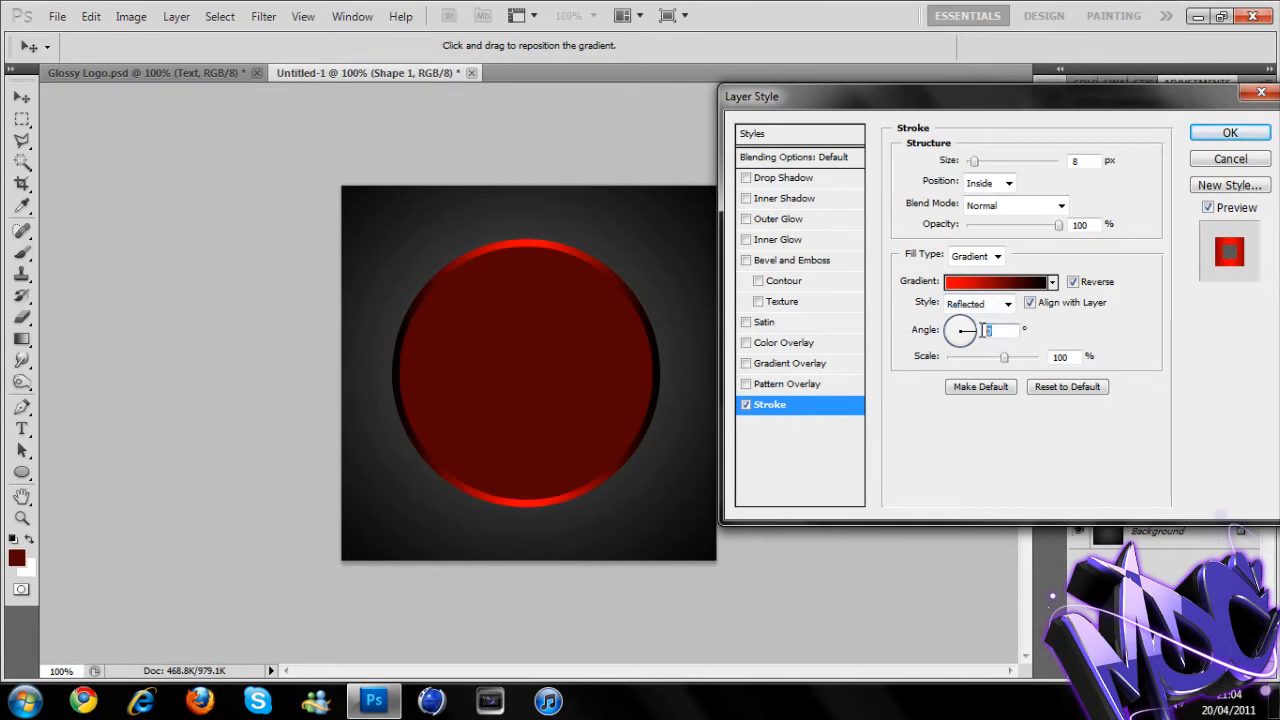
pyautogui.write('90')
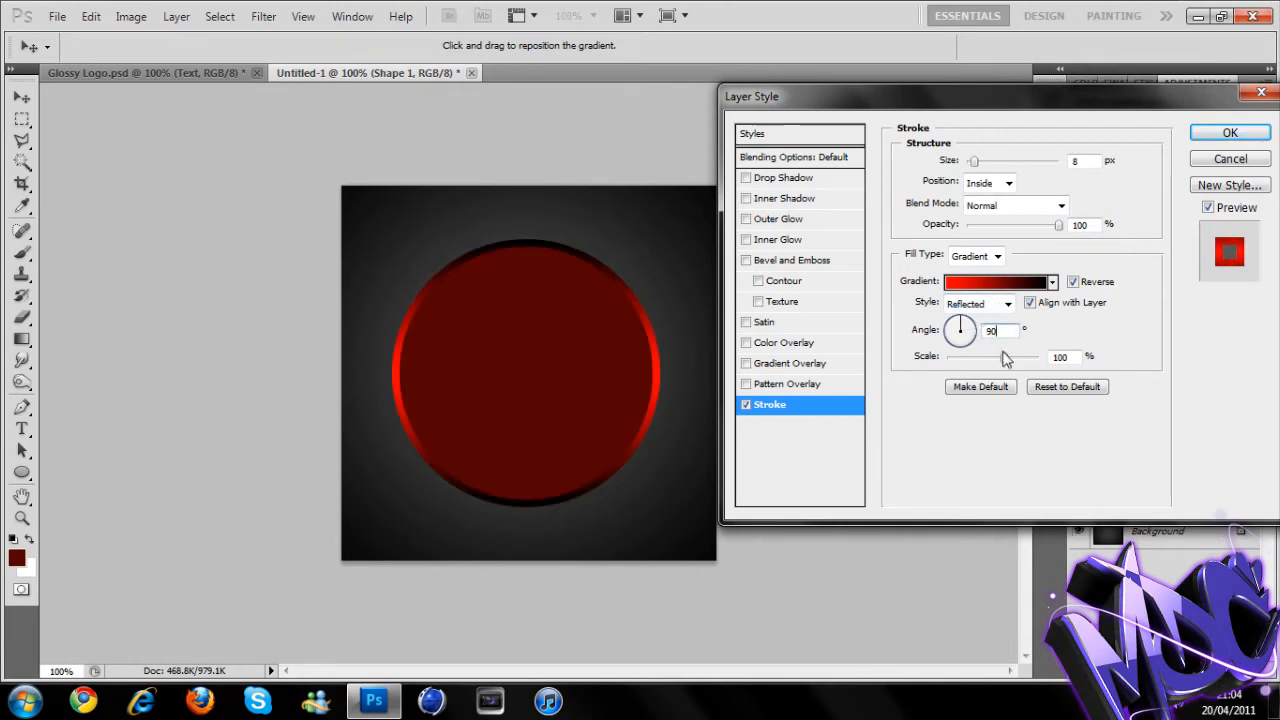
pyautogui.moveTo(1004, 358); pyautogui.dragTo(1095, 362)
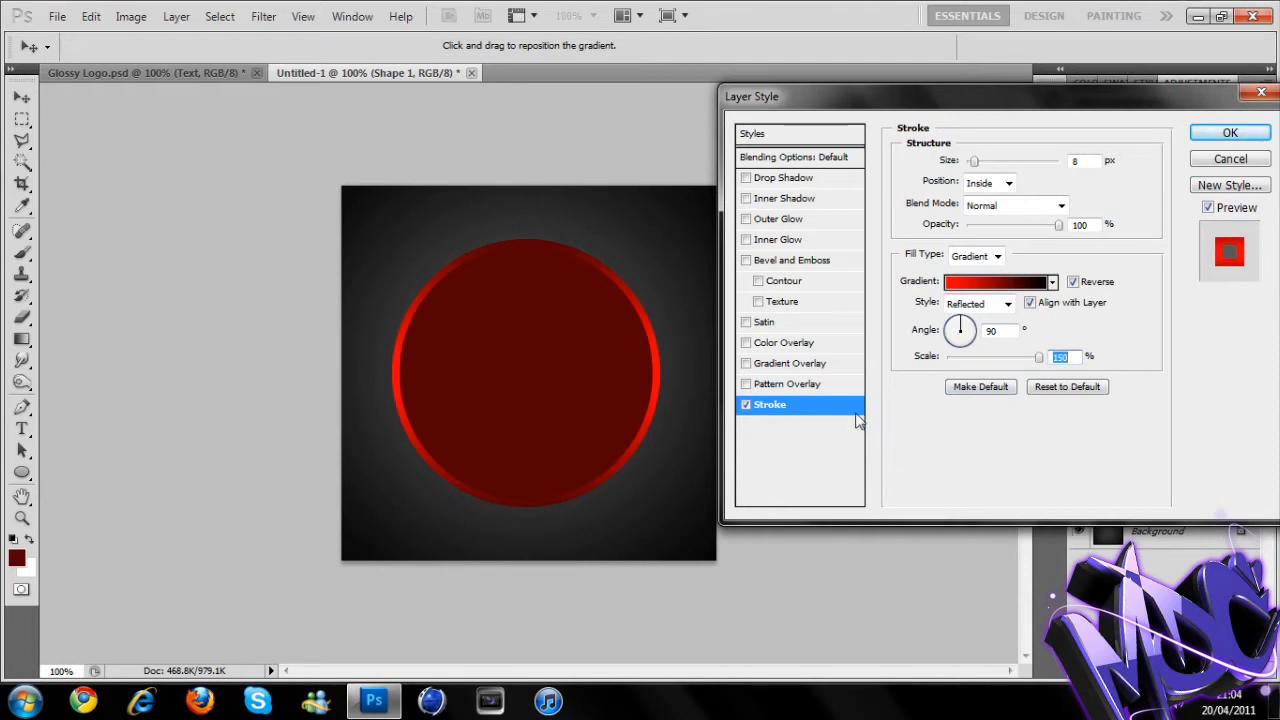
# Step: Add a reversed black-to-white Gradient Overlay to the circle with Soft Light blending, Reflected style and 150% scale
pyautogui.click(765, 366)
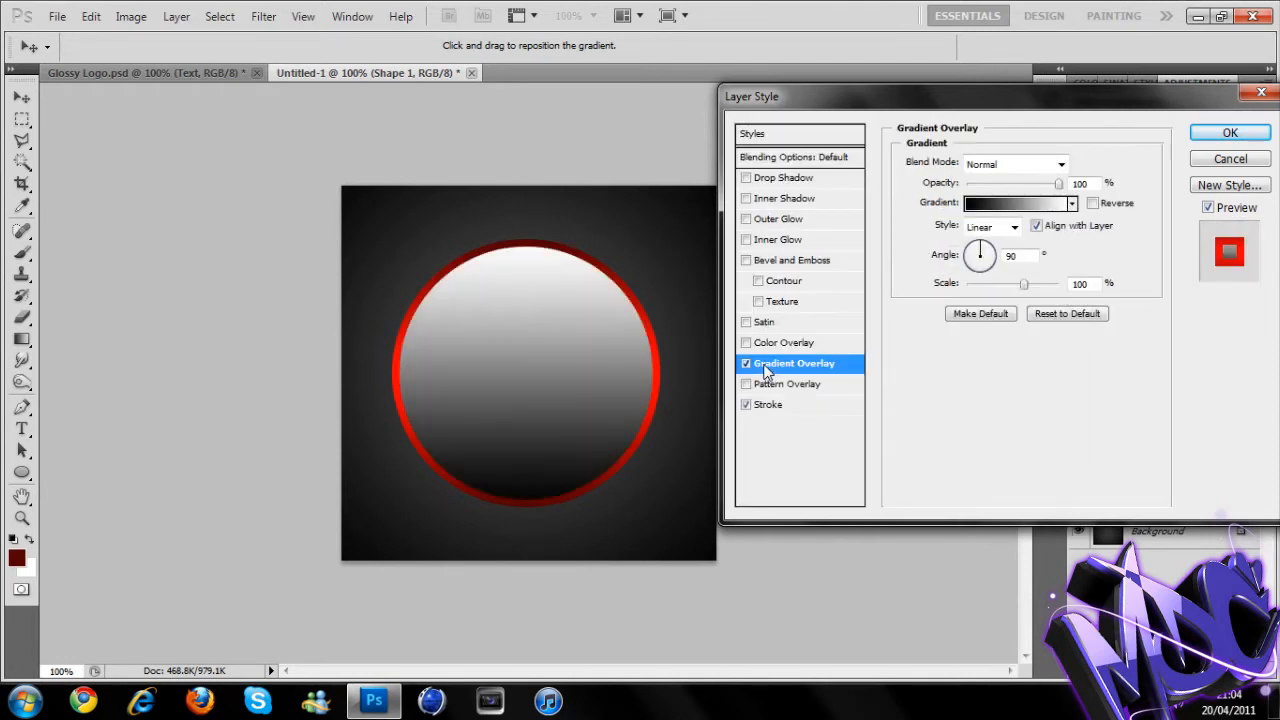
pyautogui.click(1061, 166)
pyautogui.click(1040, 424)
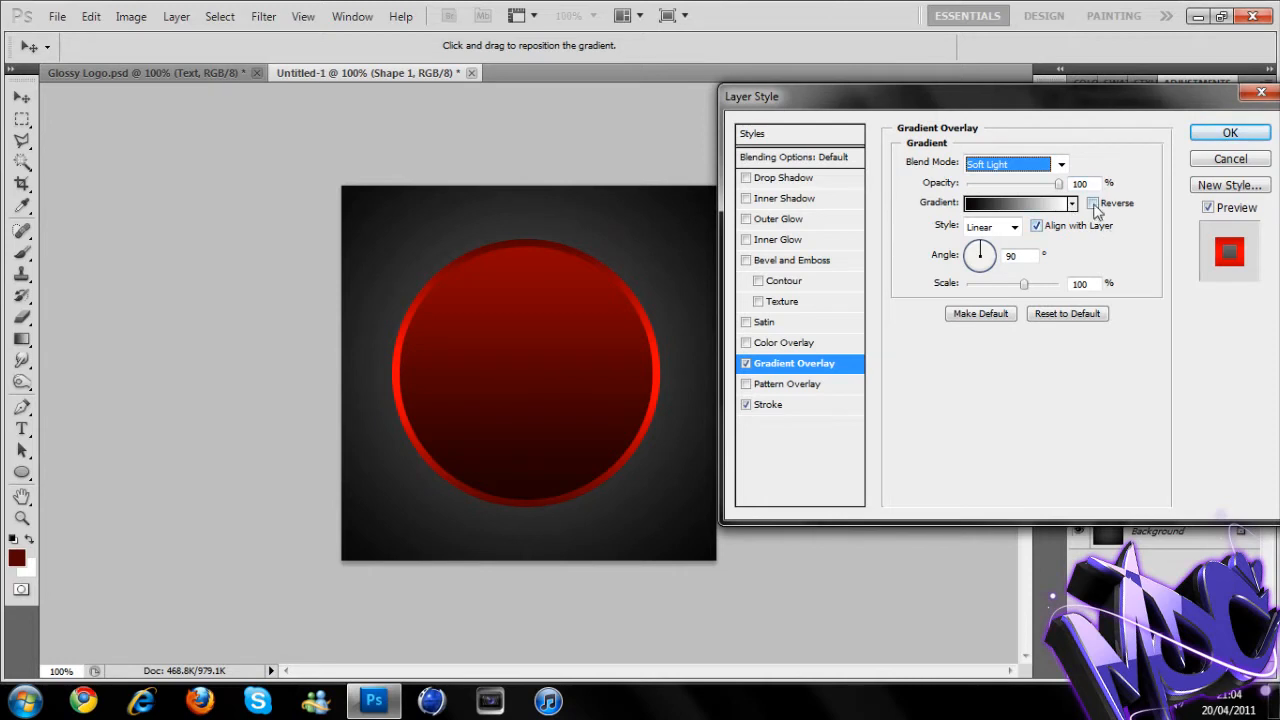
pyautogui.click(1093, 203)
pyautogui.click(1014, 227)
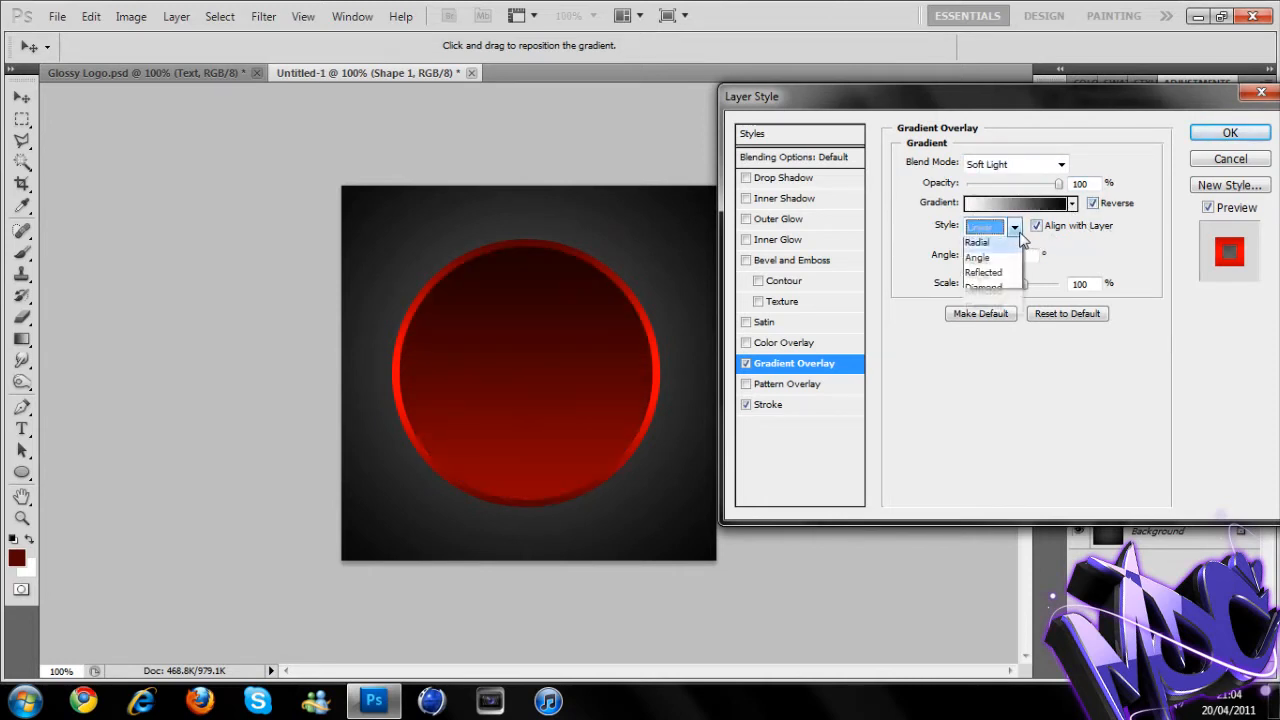
pyautogui.click(1005, 291)
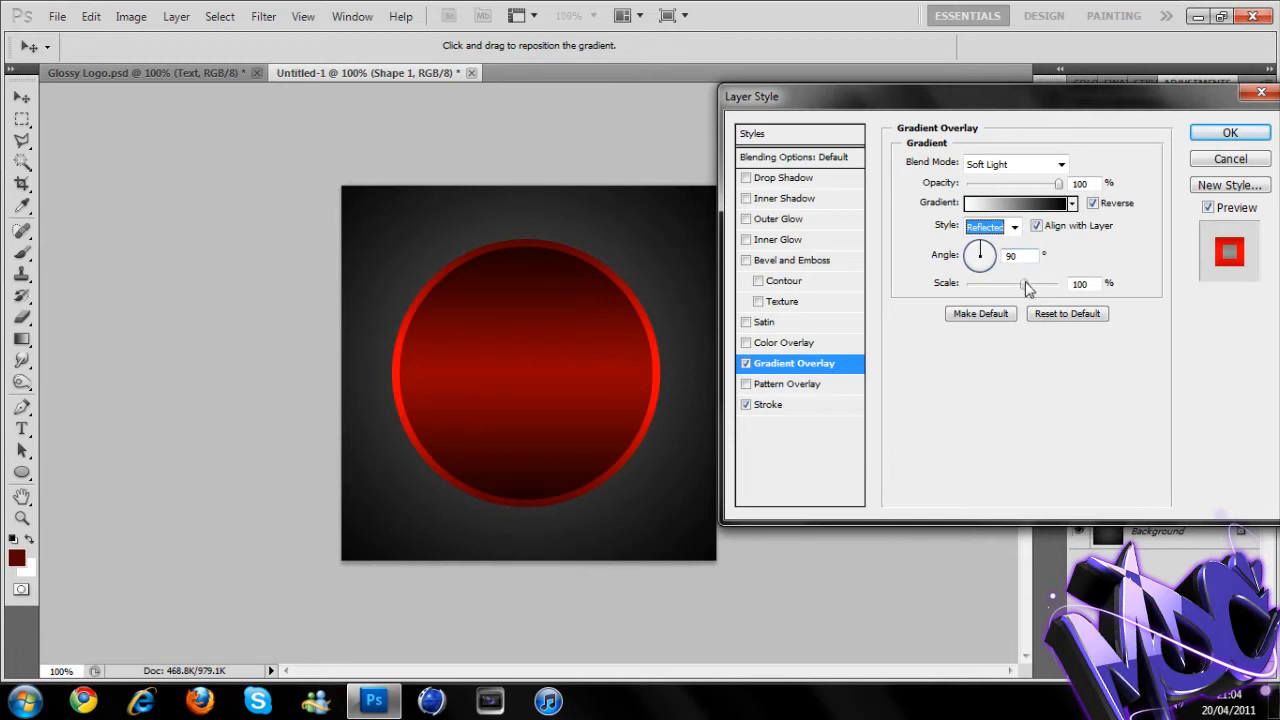
pyautogui.moveTo(1026, 285); pyautogui.dragTo(1108, 285)
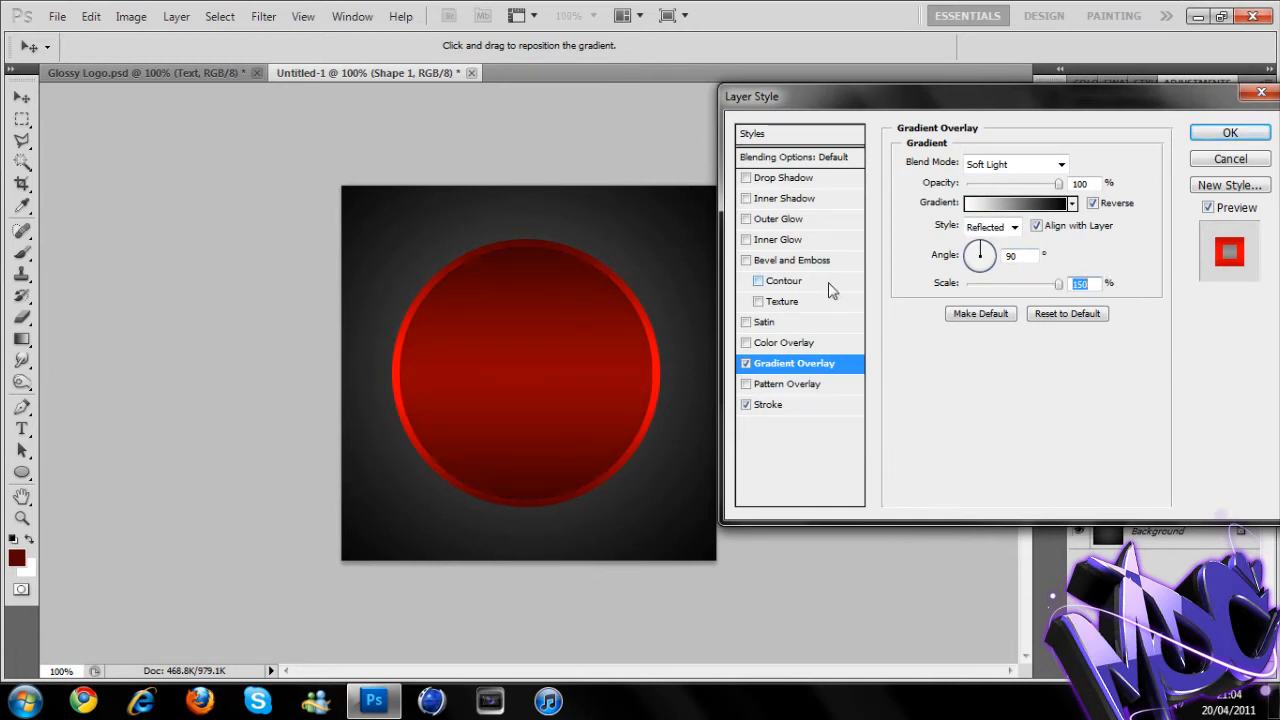
# Step: Add a Bevel and Emboss to the circle with Pillow Emboss style, 1000% depth and 1 px soften
pyautogui.click(781, 262)
pyautogui.click(1045, 165)
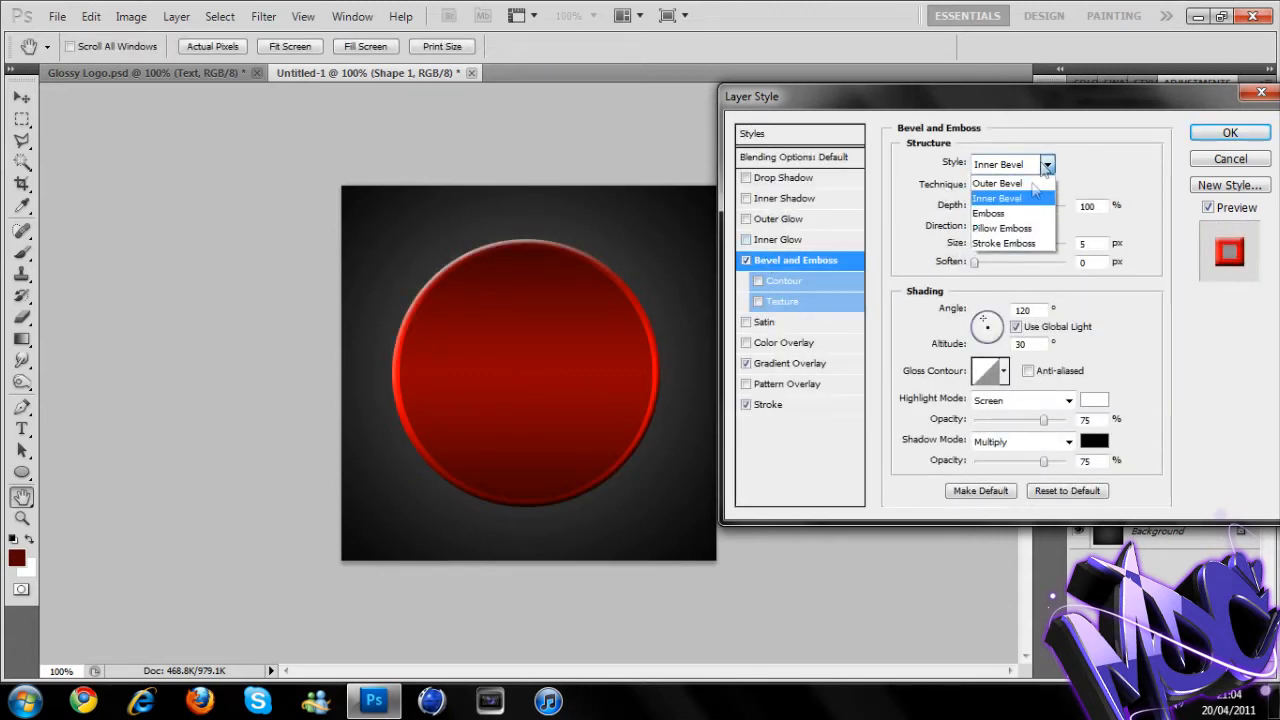
pyautogui.click(1000, 253)
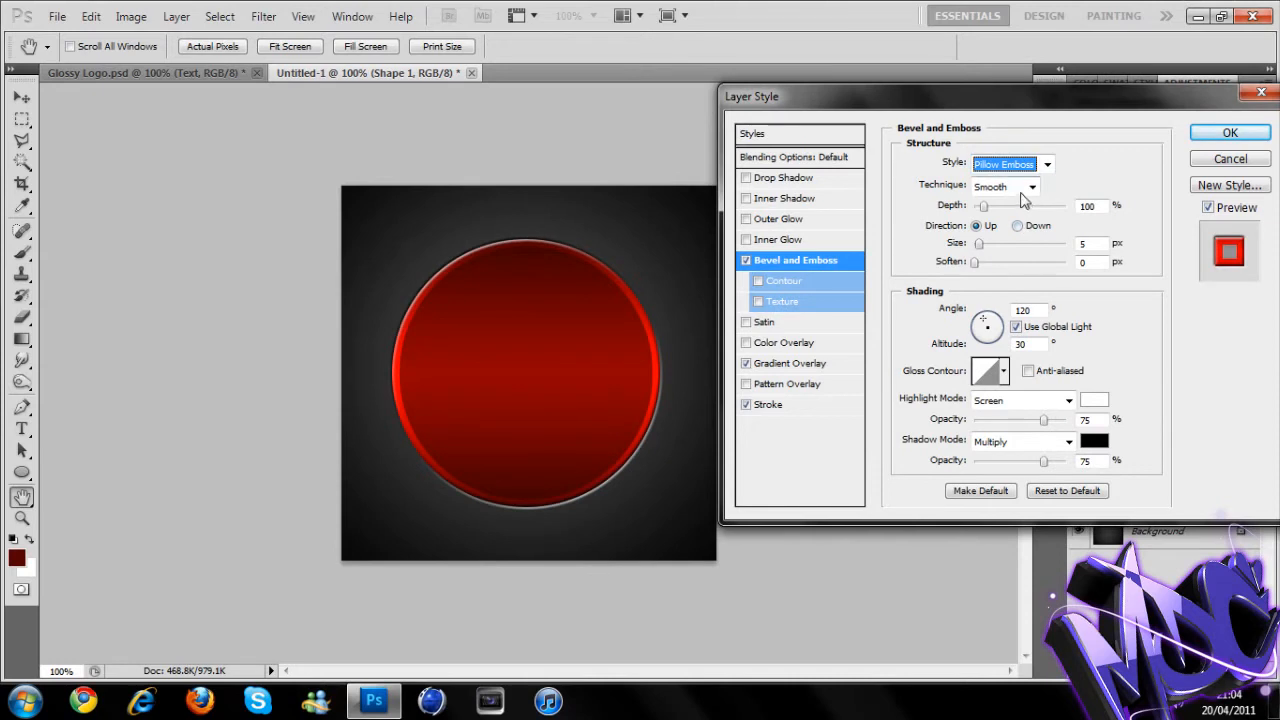
pyautogui.moveTo(986, 207); pyautogui.dragTo(1134, 206)
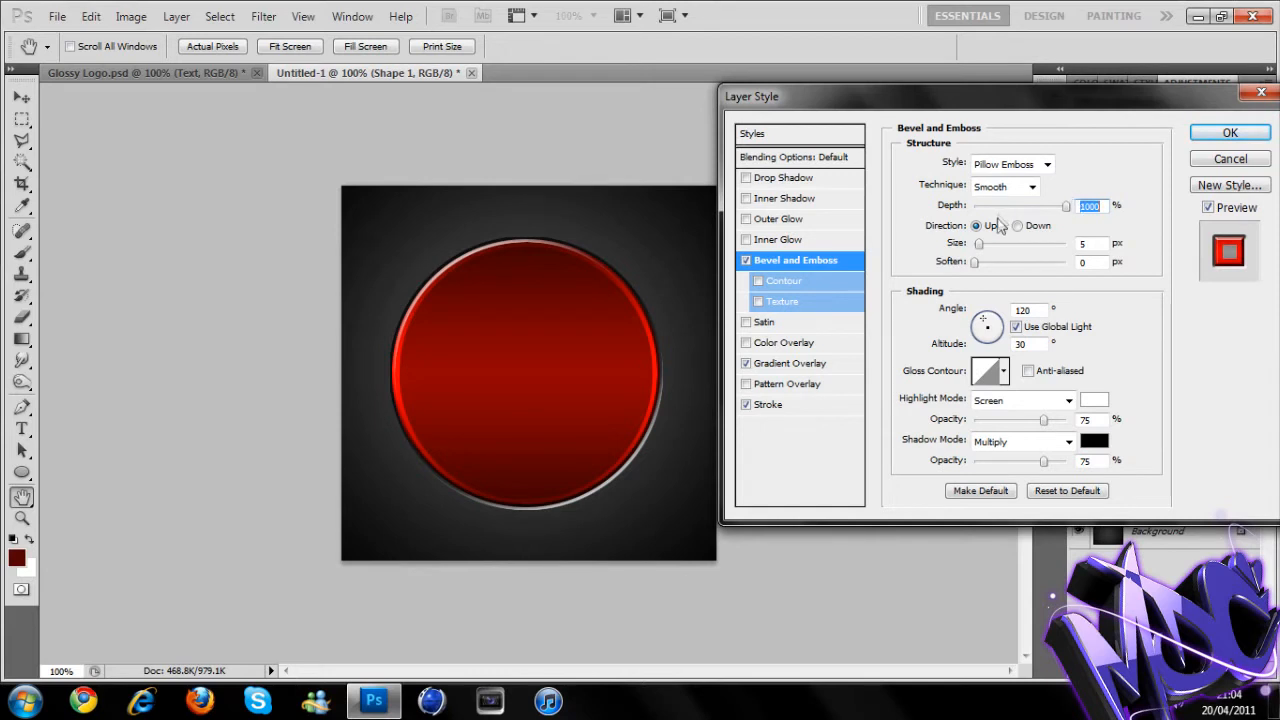
pyautogui.moveTo(1100, 261); pyautogui.dragTo(1074, 262)
pyautogui.write('1')
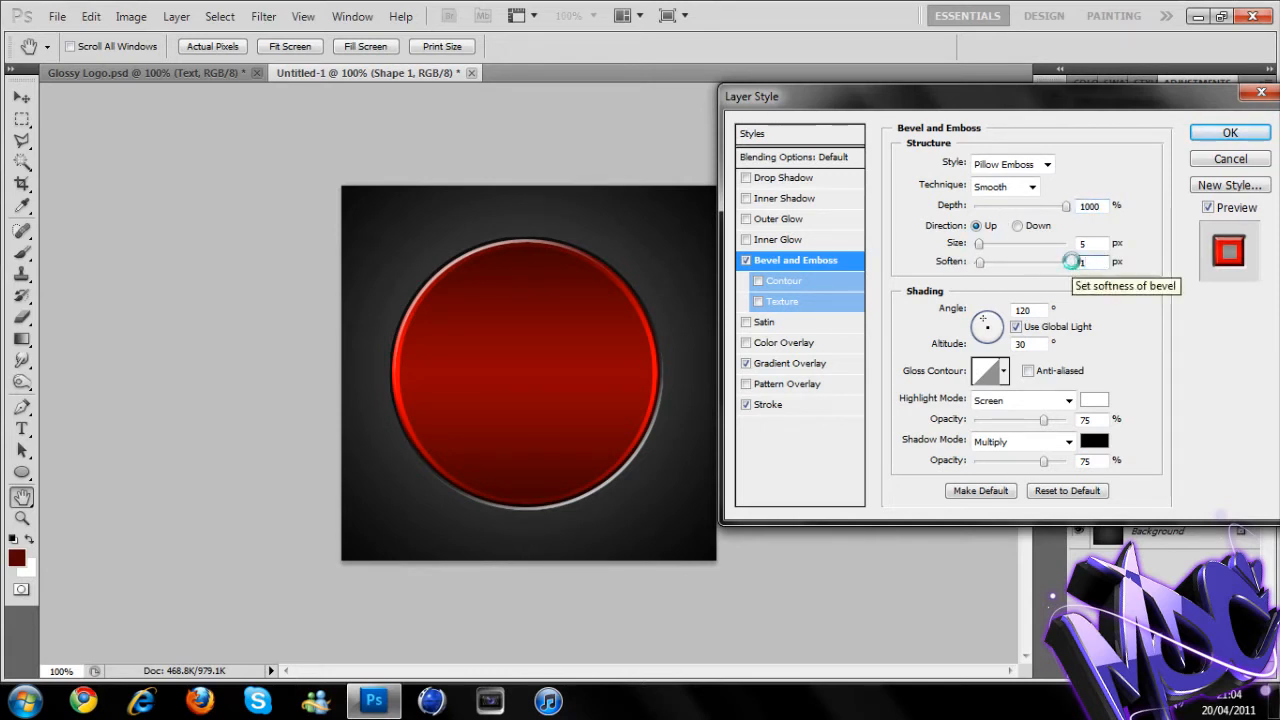
# Step: Give the bevel's shading the Ring gloss contour, 50% highlight opacity and 100% shadow opacity
pyautogui.click(1004, 371)
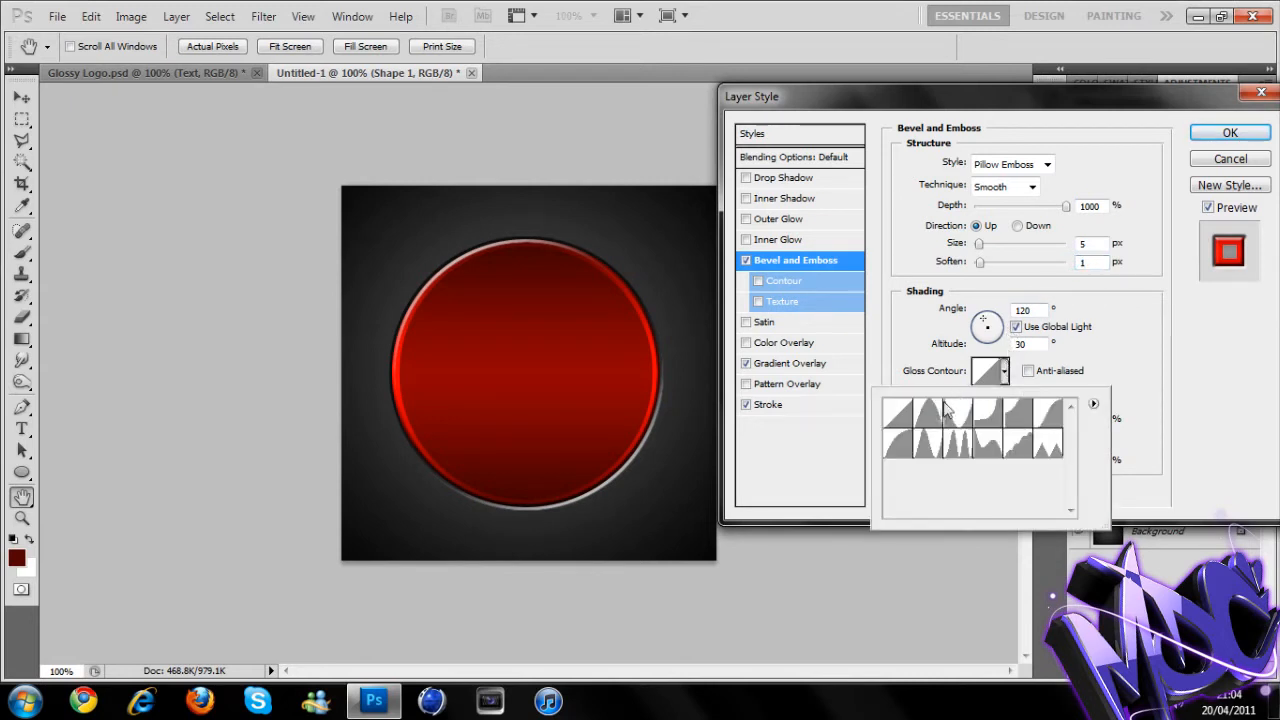
pyautogui.click(930, 449)
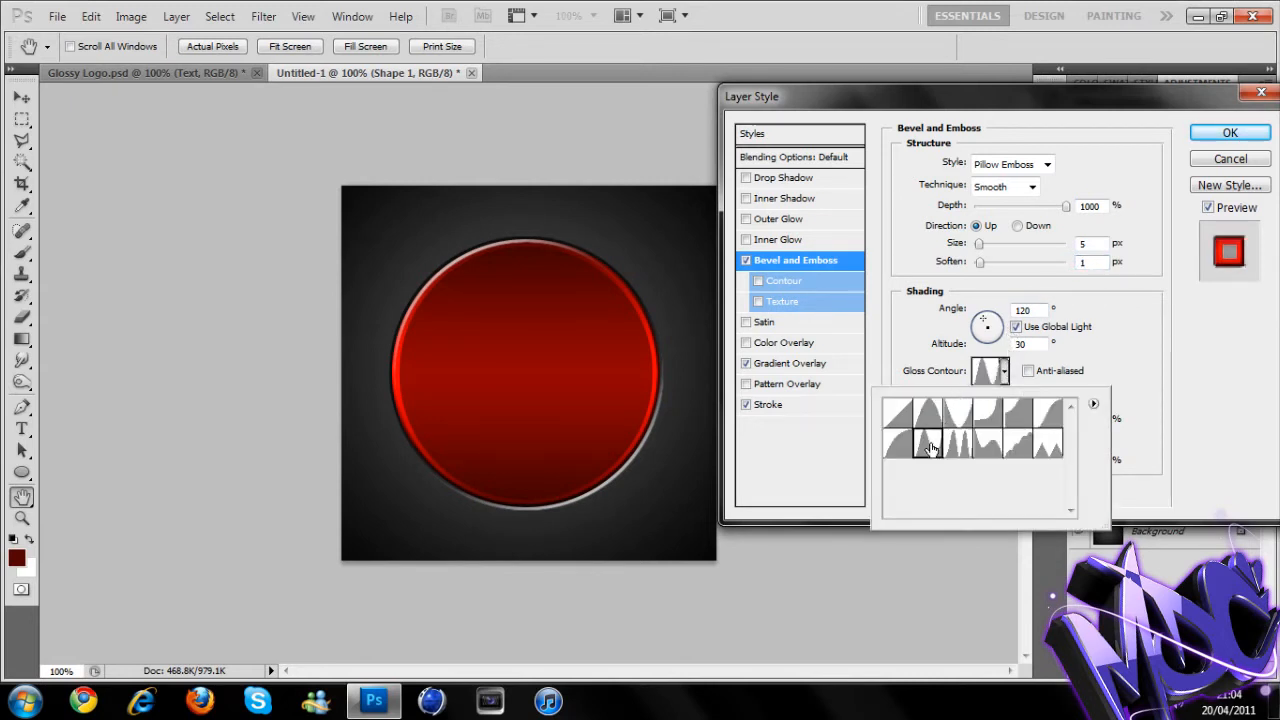
pyautogui.click(1003, 379)
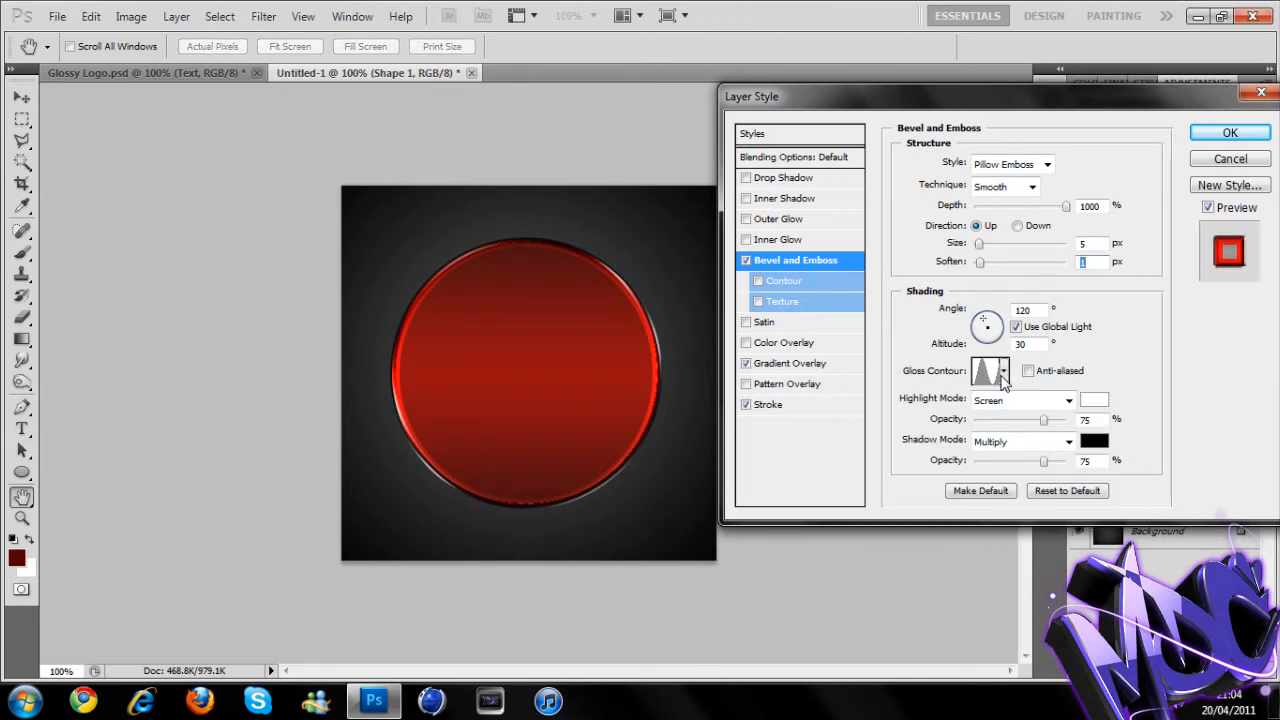
pyautogui.doubleClick(1086, 420)
pyautogui.write('50')
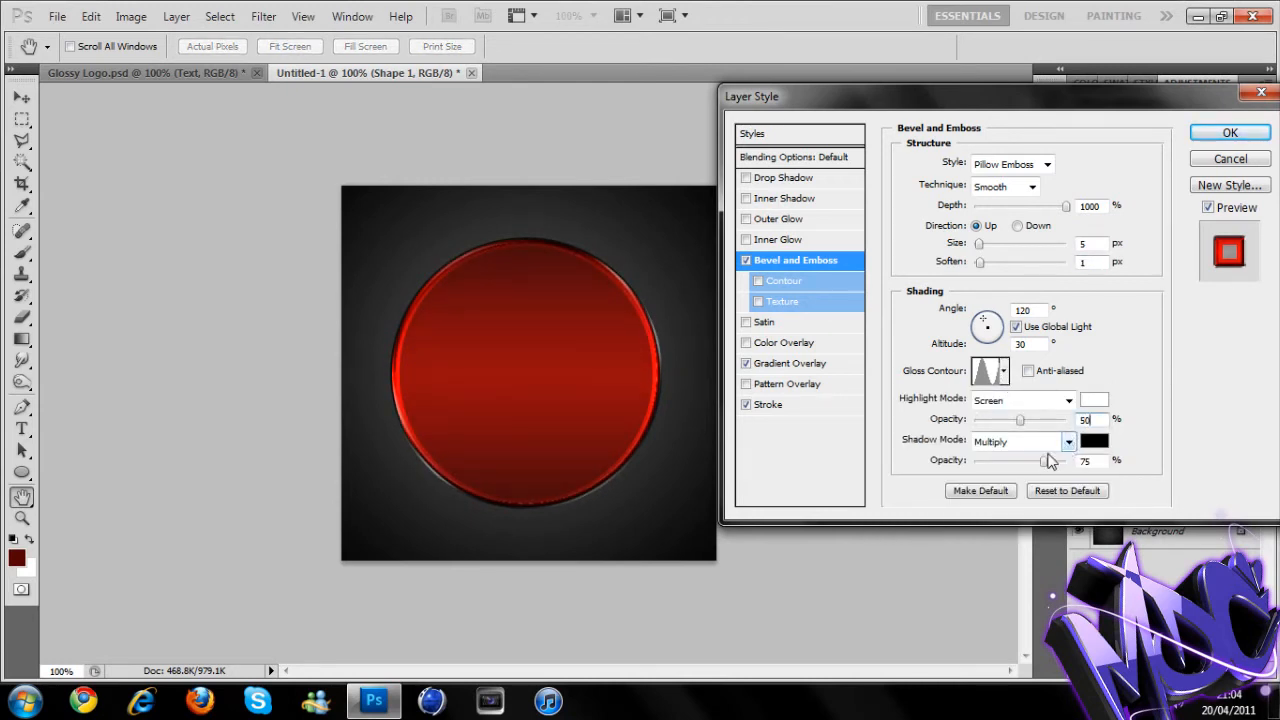
pyautogui.moveTo(1048, 460); pyautogui.dragTo(1076, 460)
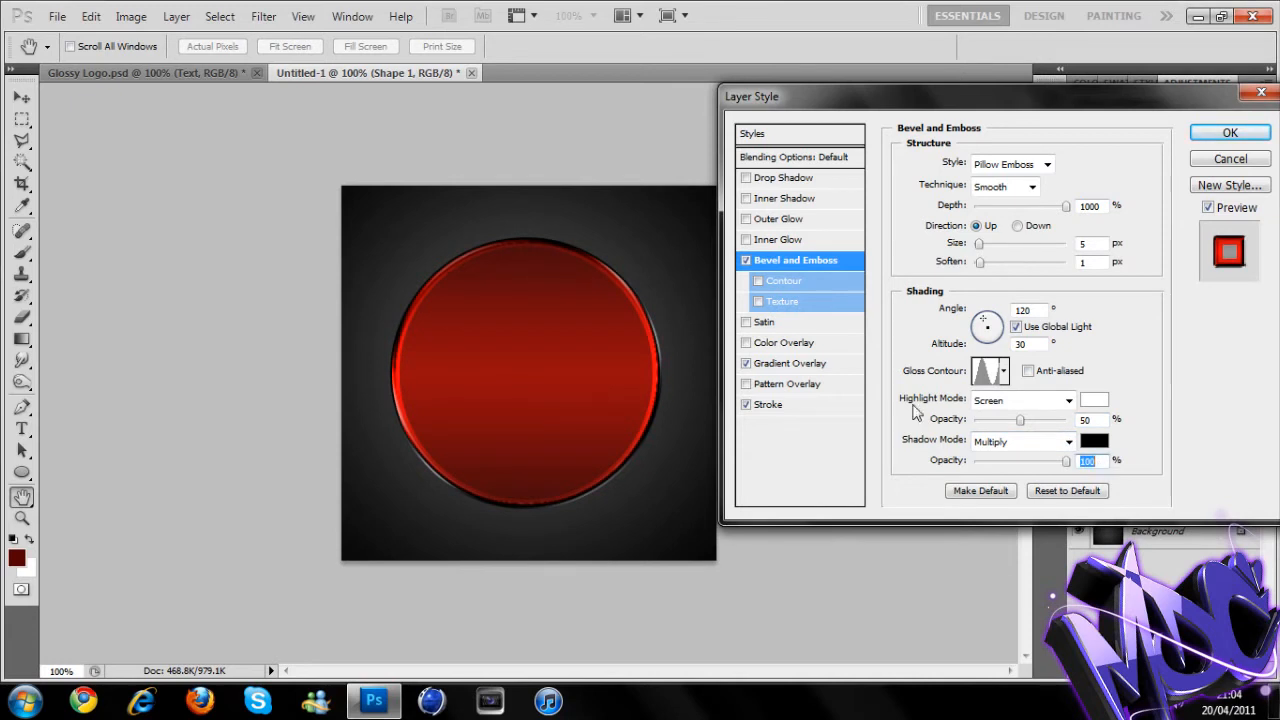
# Step: Enable the bevel's Contour option and choose the S-shaped Gaussian contour
pyautogui.click(794, 282)
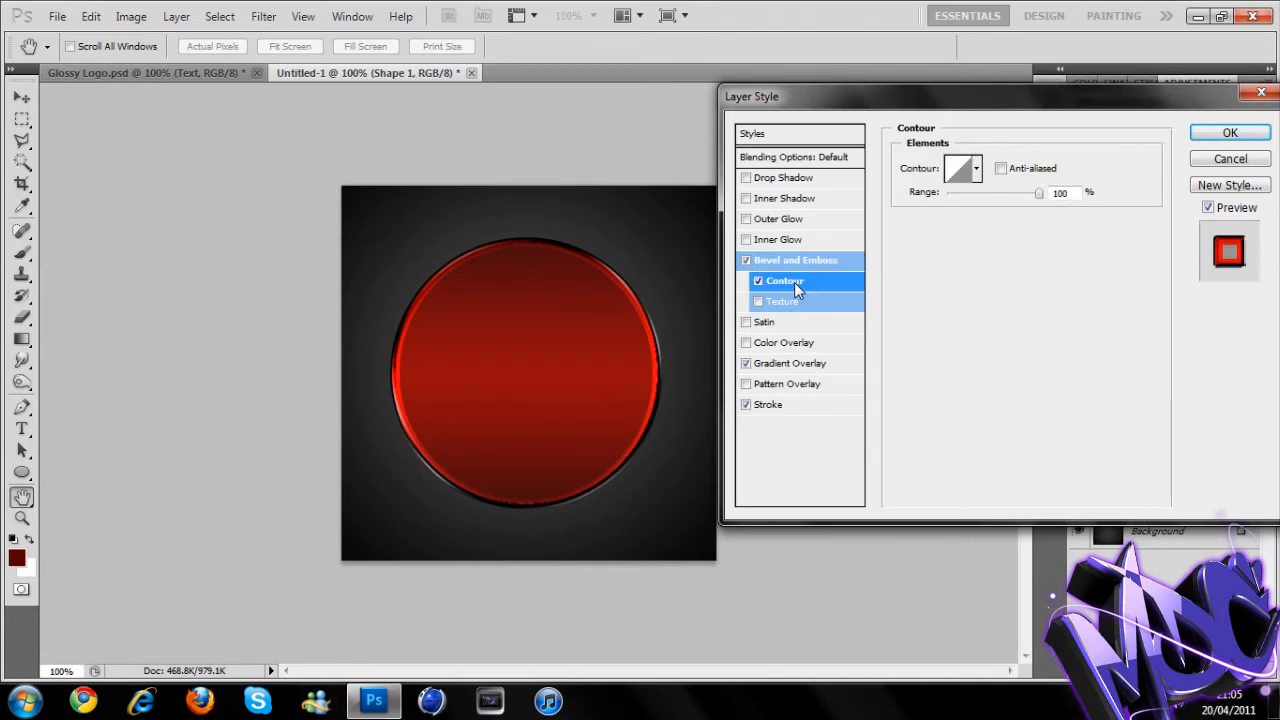
pyautogui.click(977, 170)
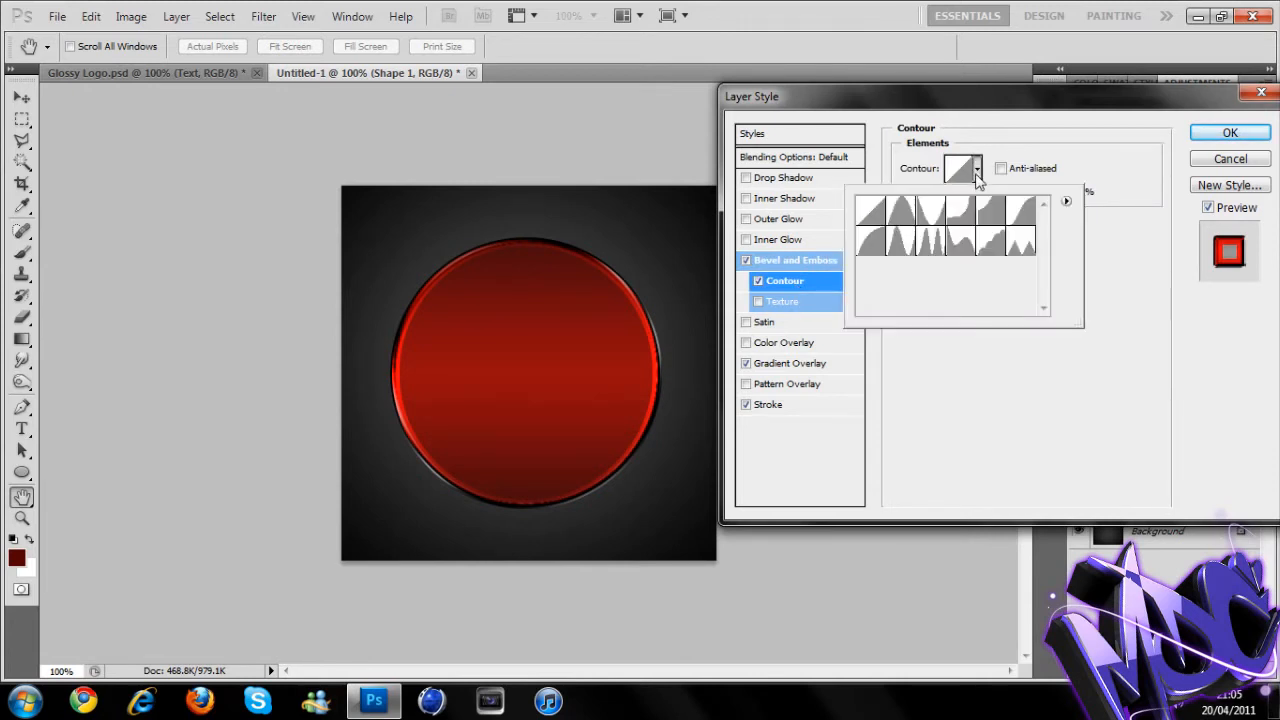
pyautogui.click(1017, 213)
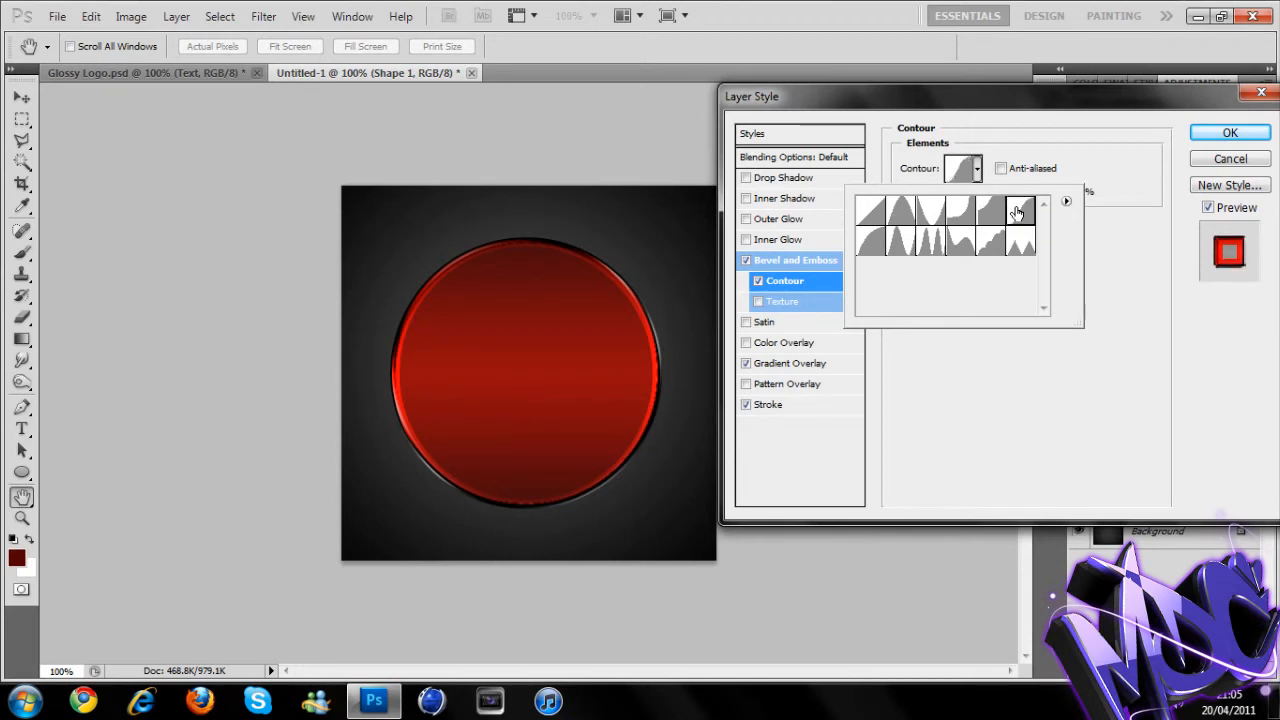
pyautogui.click(977, 170)
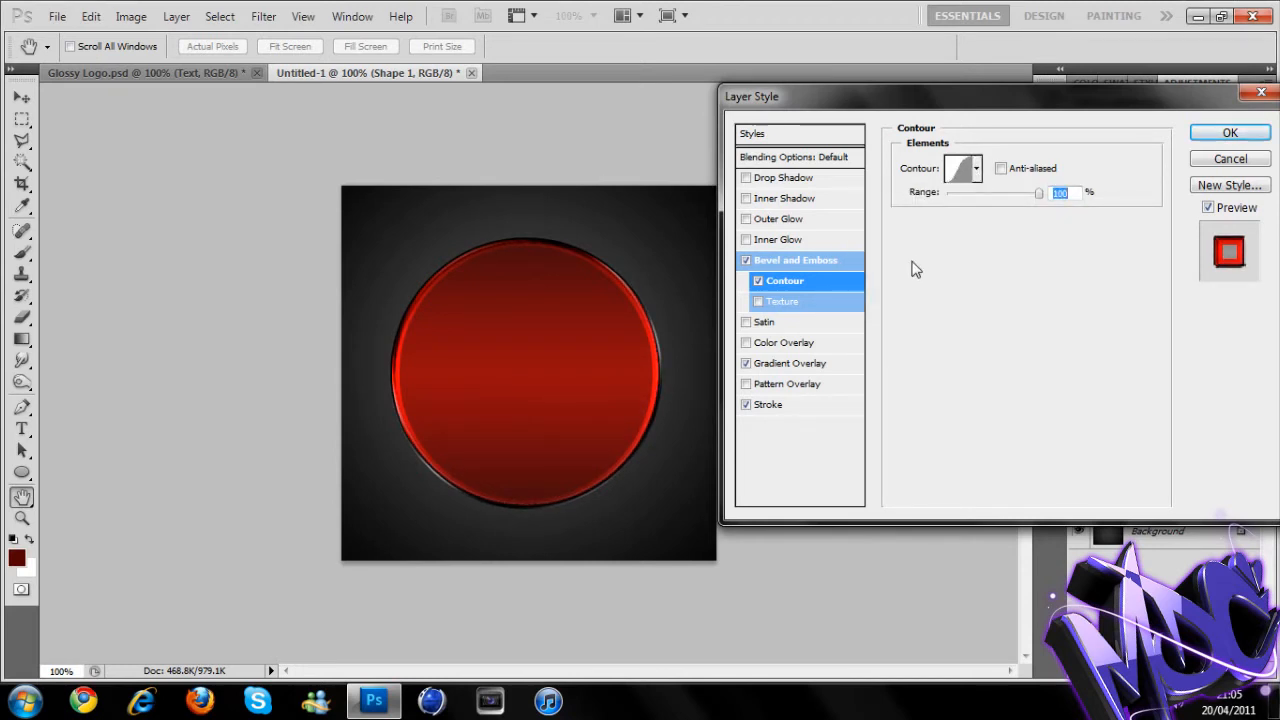
# Step: Add an Inner Shadow to the circle with distance 0 px, choke 20%, size 30 px and the Half Round contour
pyautogui.click(785, 200)
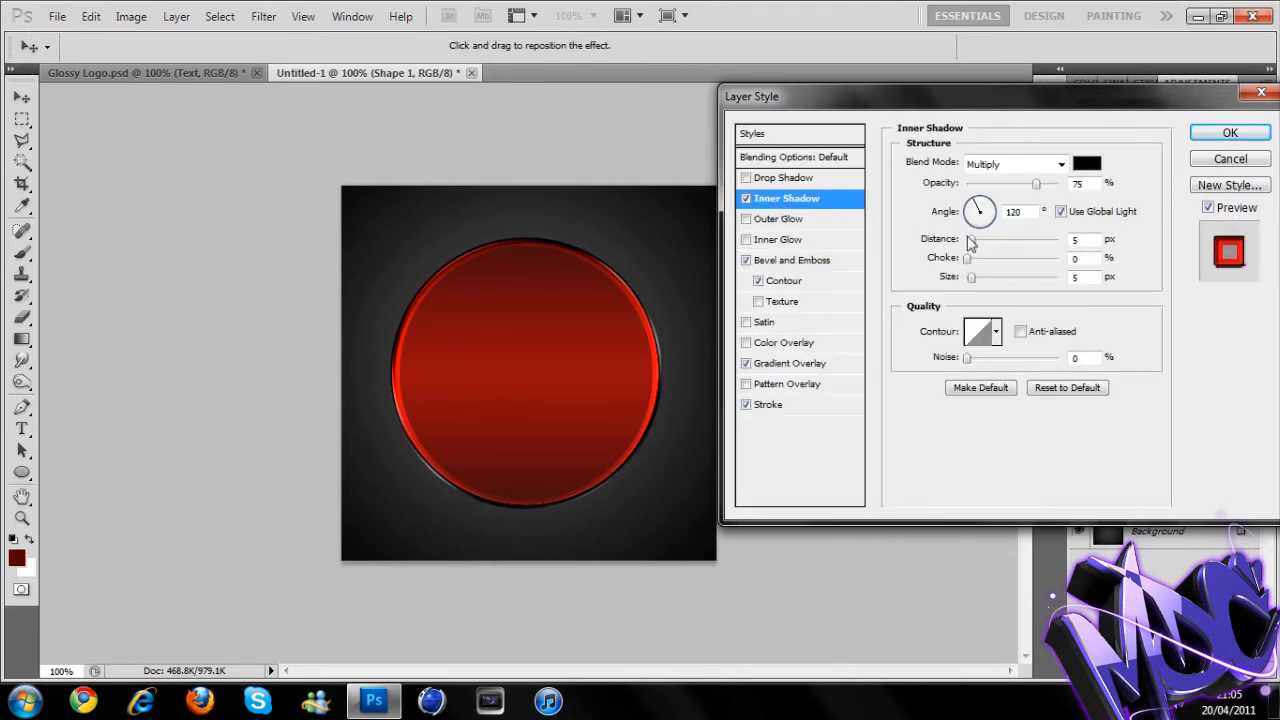
pyautogui.moveTo(971, 246); pyautogui.dragTo(962, 245)
pyautogui.click(1066, 256)
pyautogui.write('20')
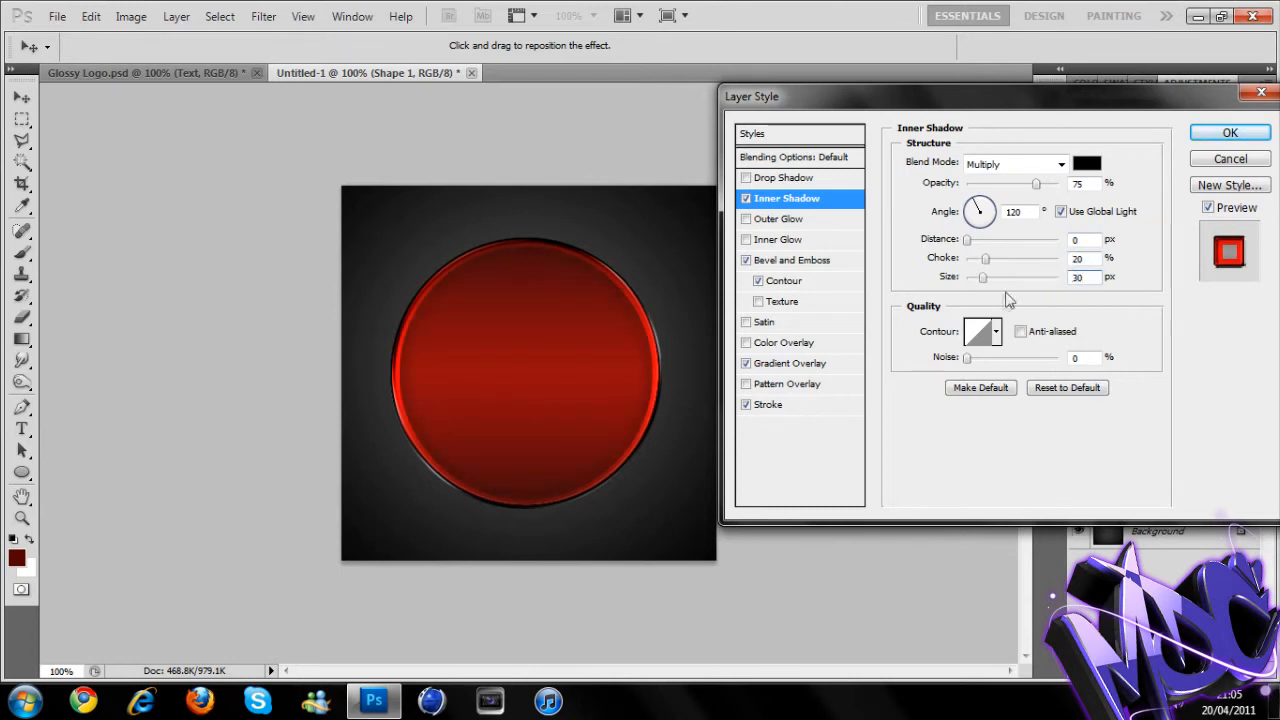
pyautogui.click(996, 332)
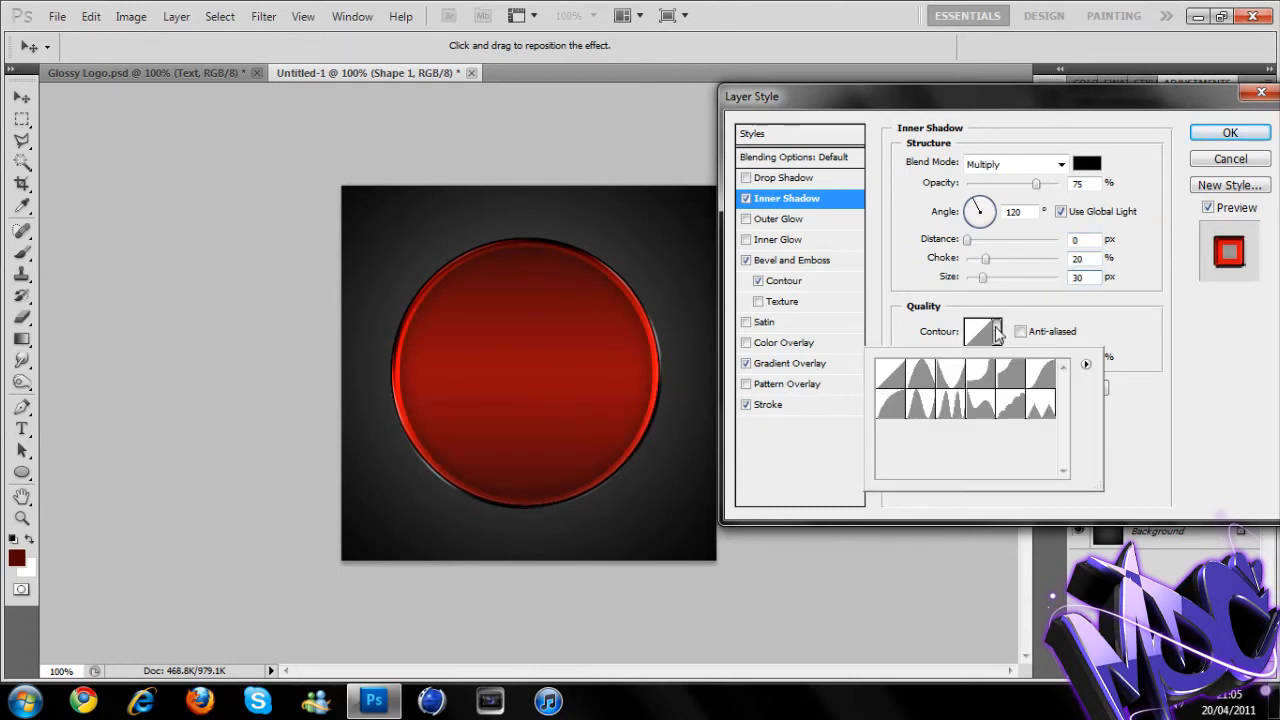
pyautogui.click(886, 407)
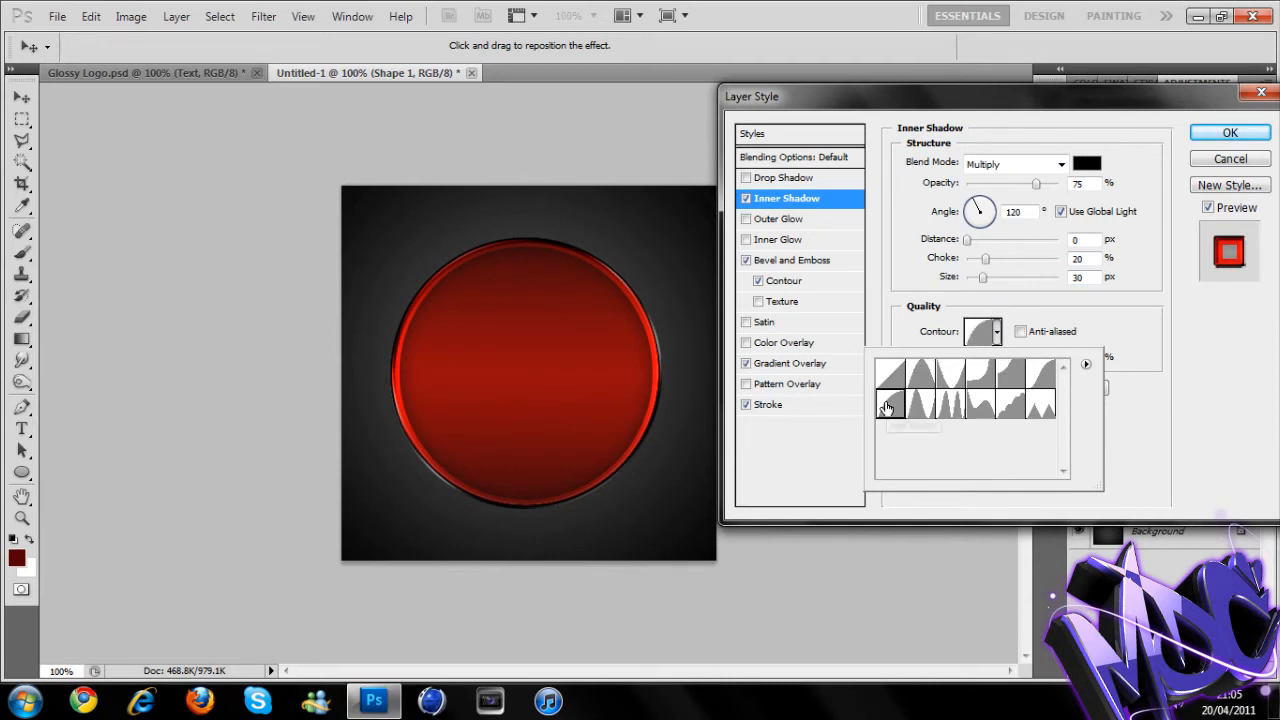
pyautogui.click(996, 340)
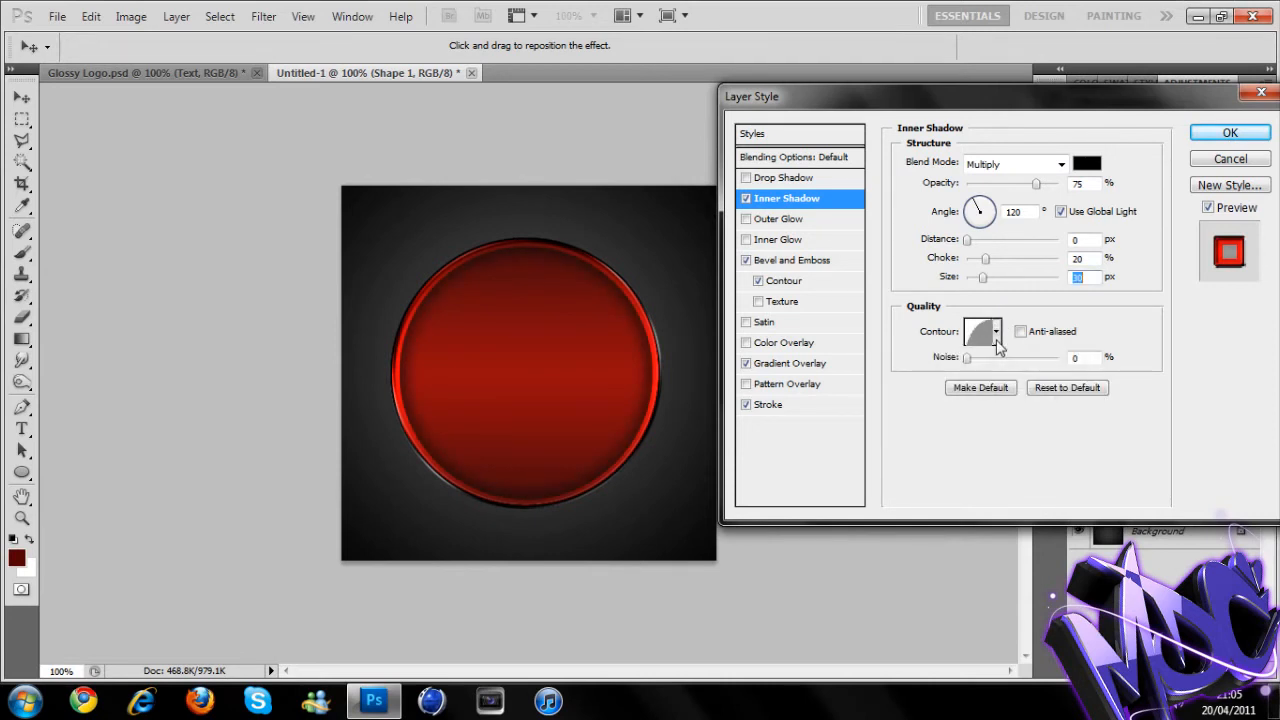
# Step: Add a Drop Shadow with distance 0 px, spread 35% and size 35 px, and apply the circle's layer styles
pyautogui.click(746, 178)
pyautogui.click(772, 178)
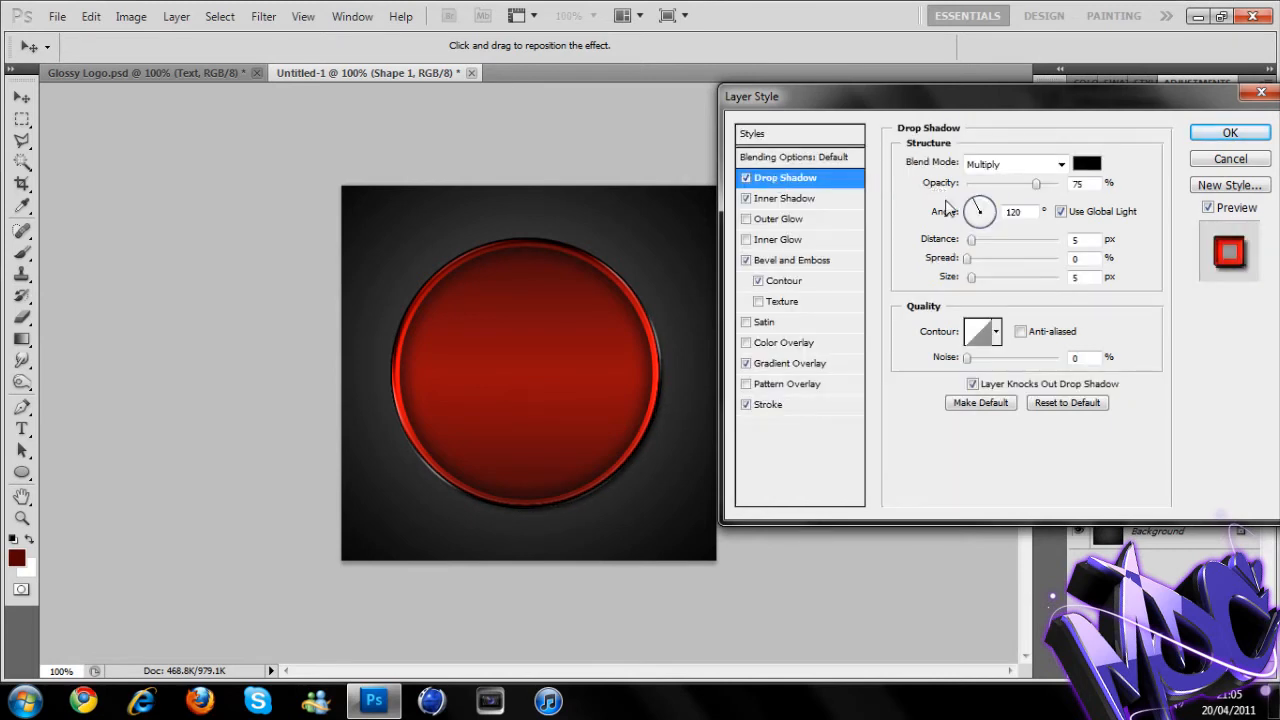
pyautogui.moveTo(970, 240); pyautogui.dragTo(964, 240)
pyautogui.doubleClick(1072, 257)
pyautogui.write('35')
pyautogui.doubleClick(1077, 277)
pyautogui.write('35')
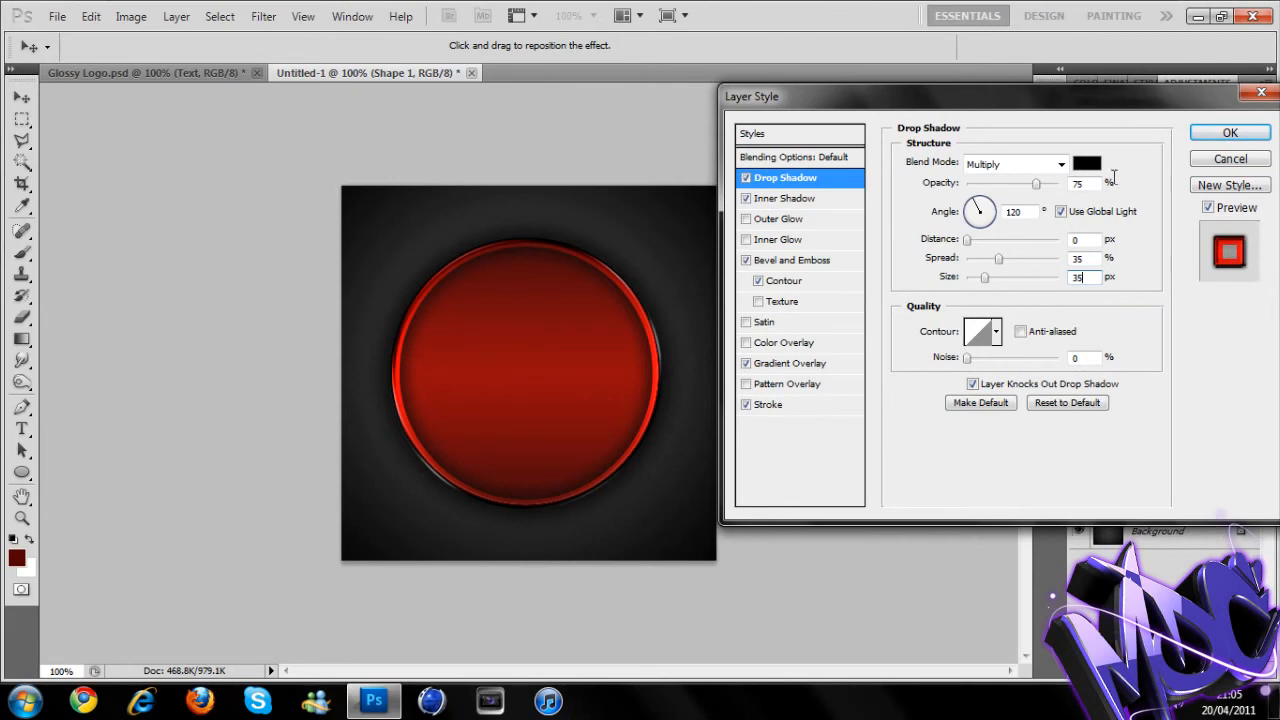
pyautogui.click(1230, 133)
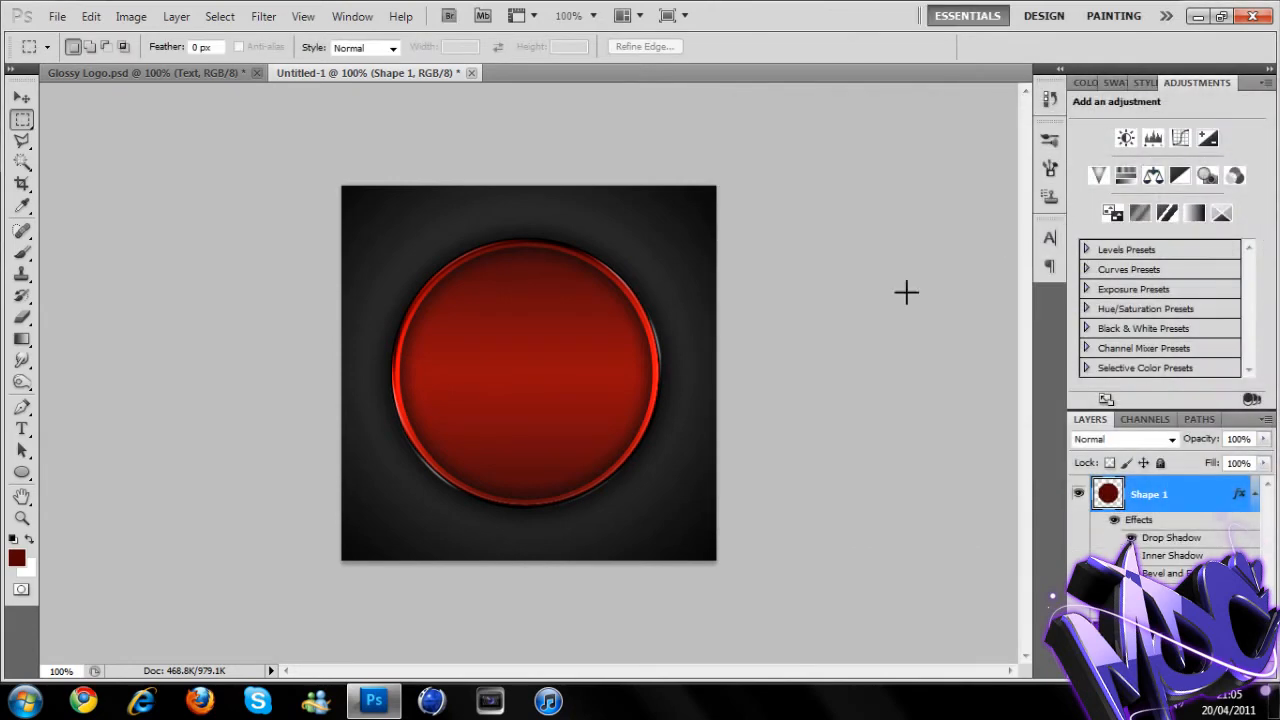
# Step: Add a black (#000000) letter "m" in the Coca Cola ii font and centre it on the red circle
pyautogui.click(22, 429)
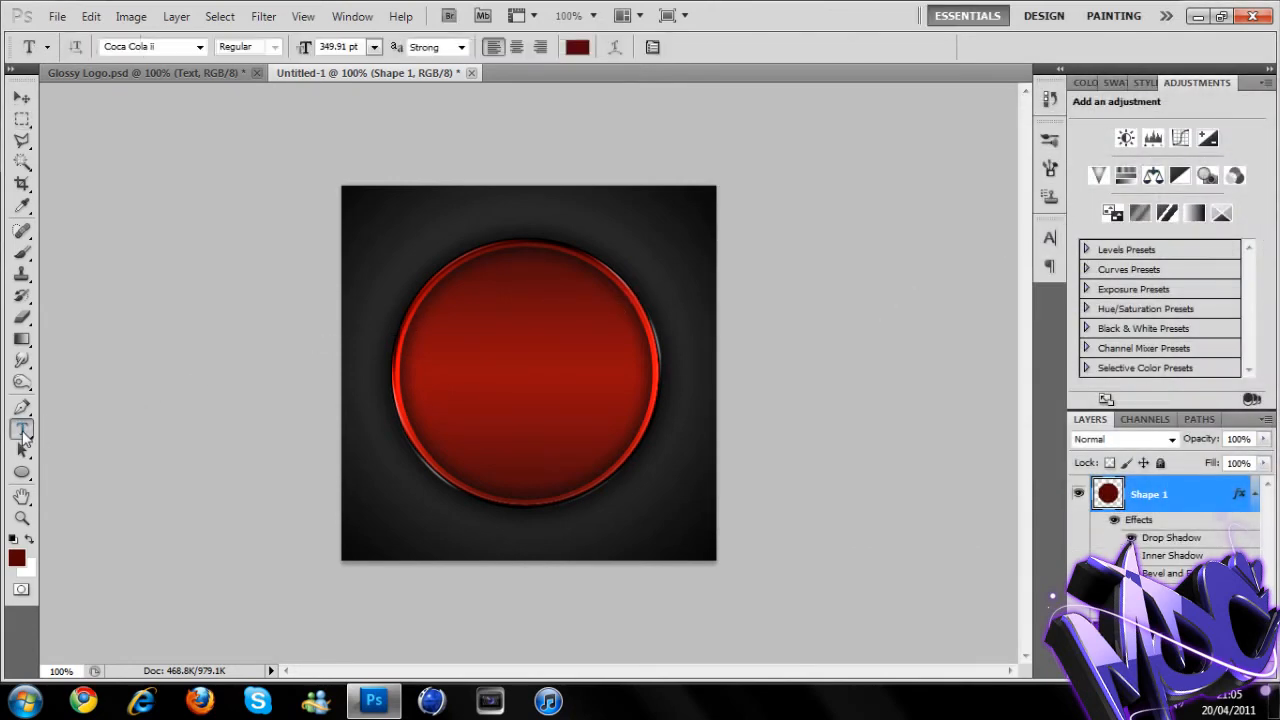
pyautogui.click(16, 558)
pyautogui.write('0')
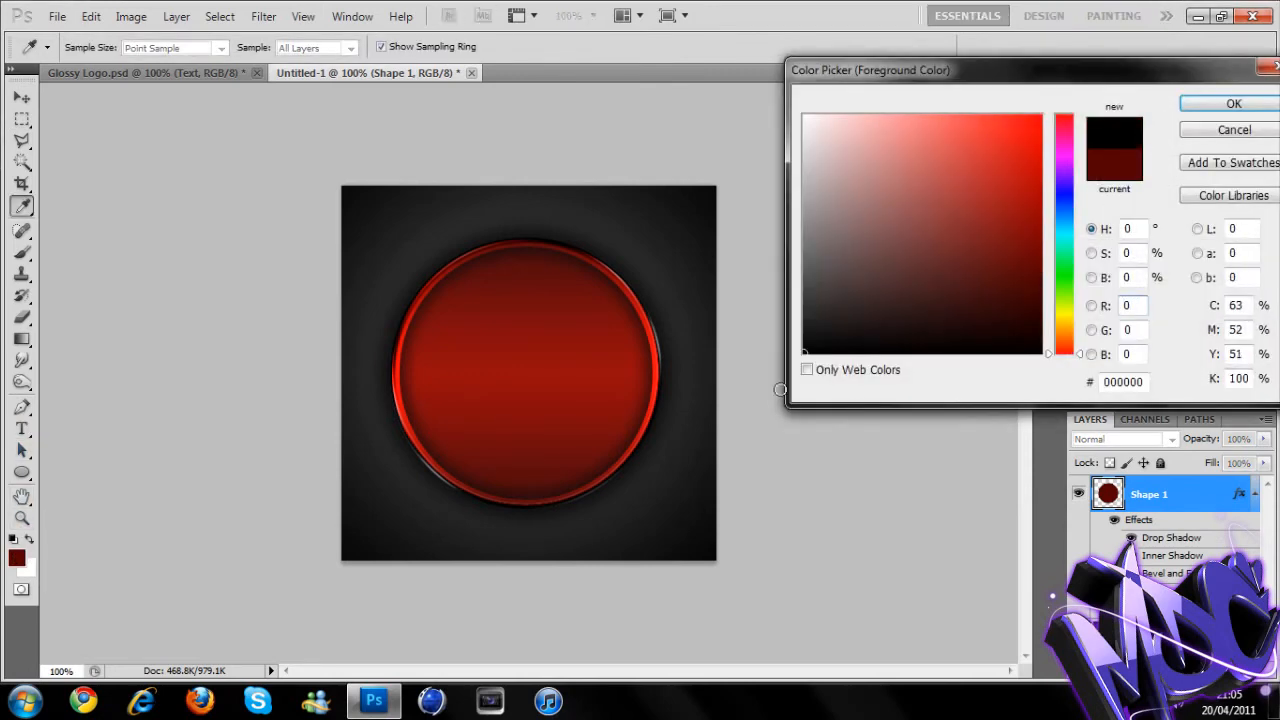
pyautogui.press('Return')
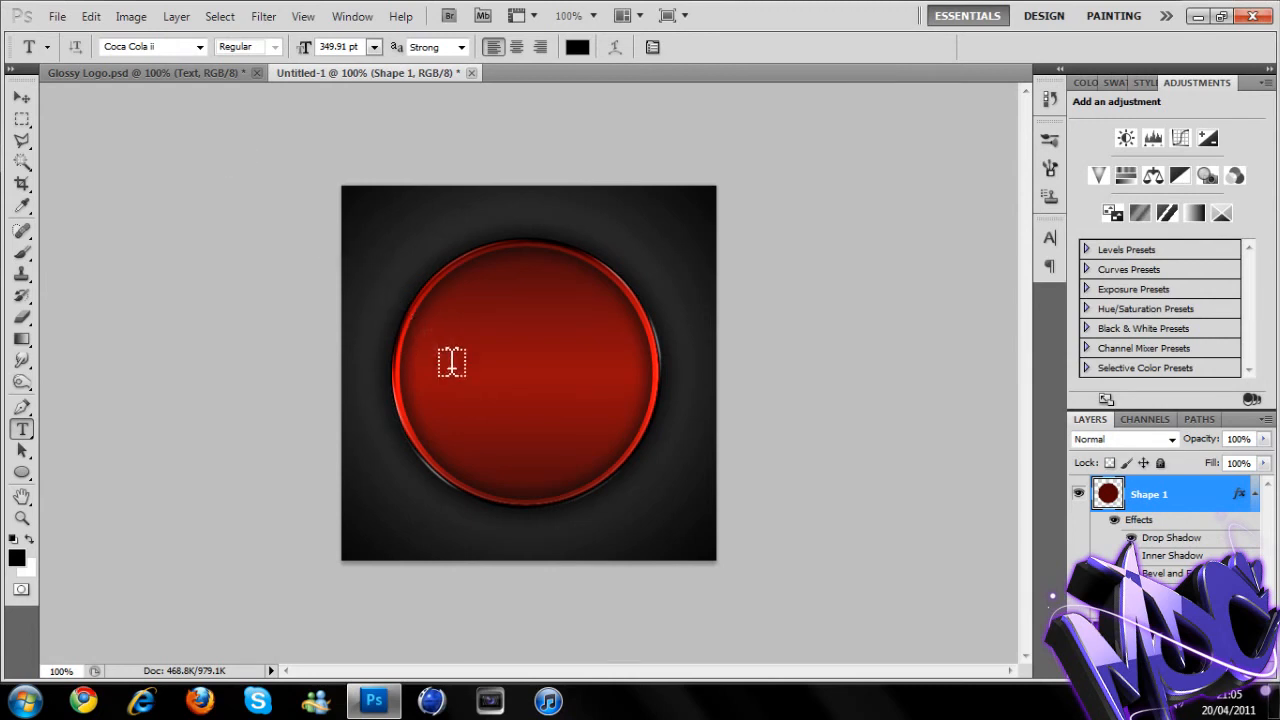
pyautogui.click(476, 396)
pyautogui.write('m')
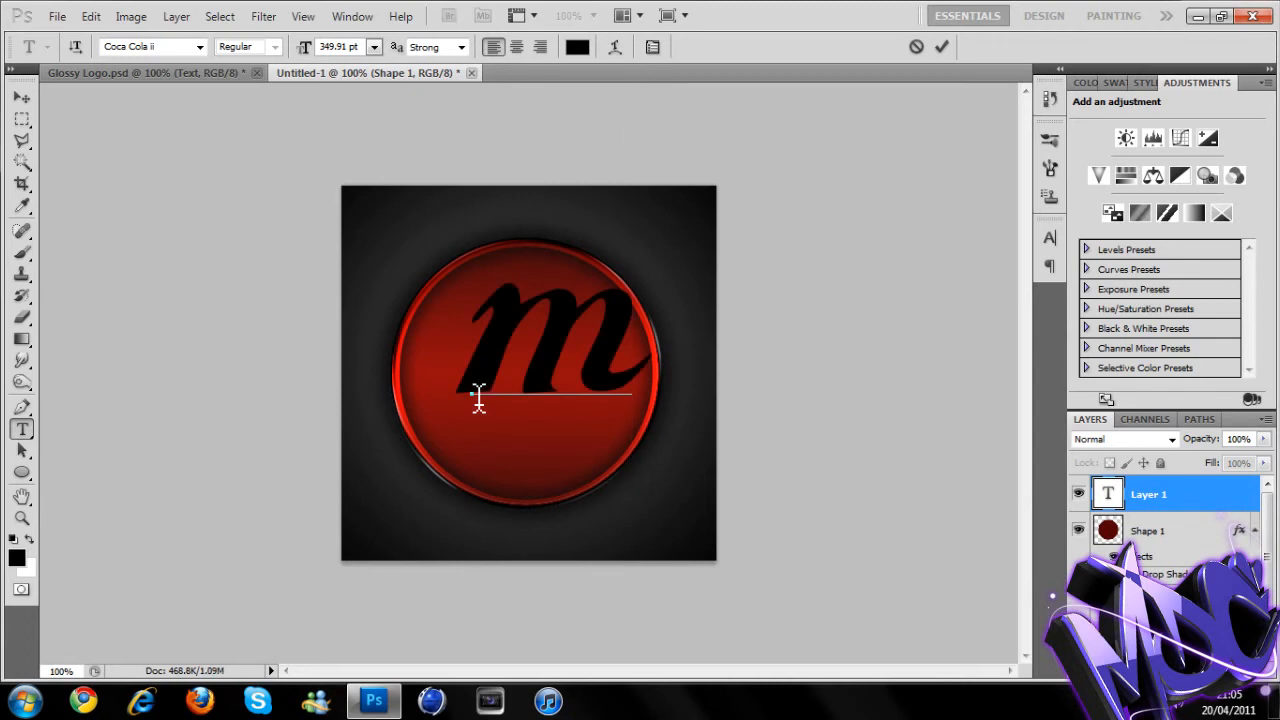
pyautogui.click(24, 98)
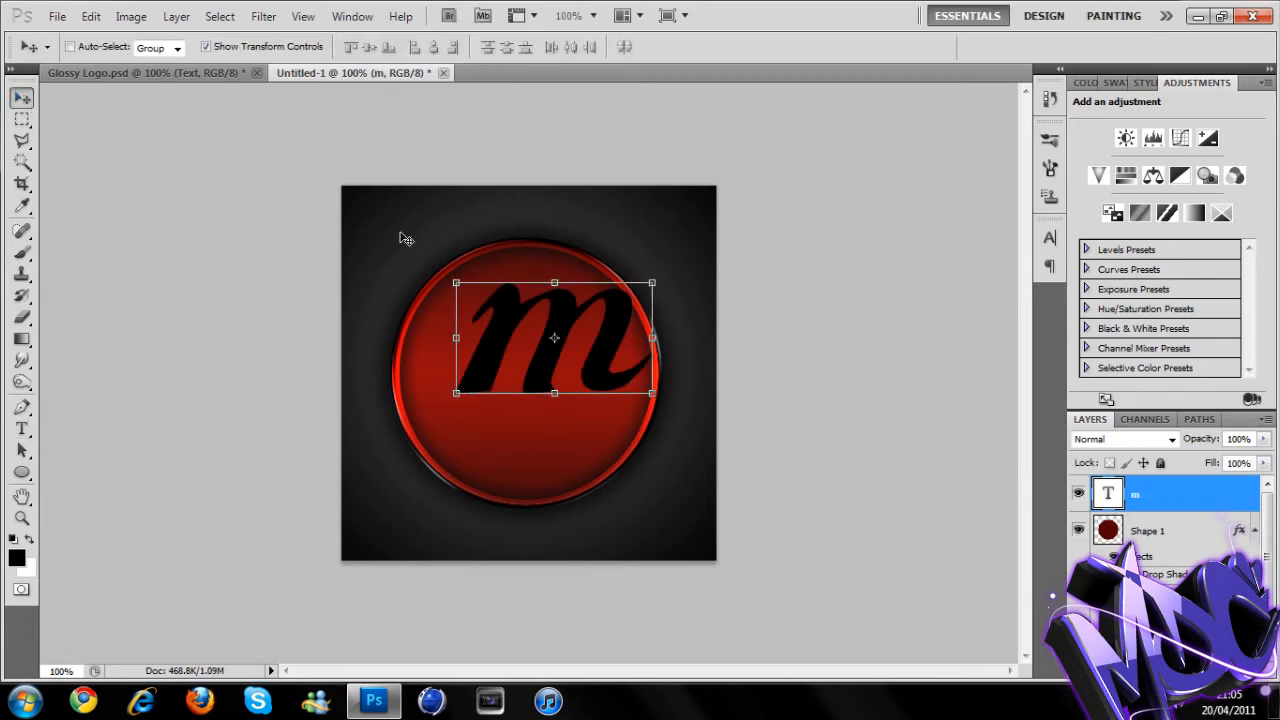
pyautogui.moveTo(520, 365); pyautogui.dragTo(497, 400)
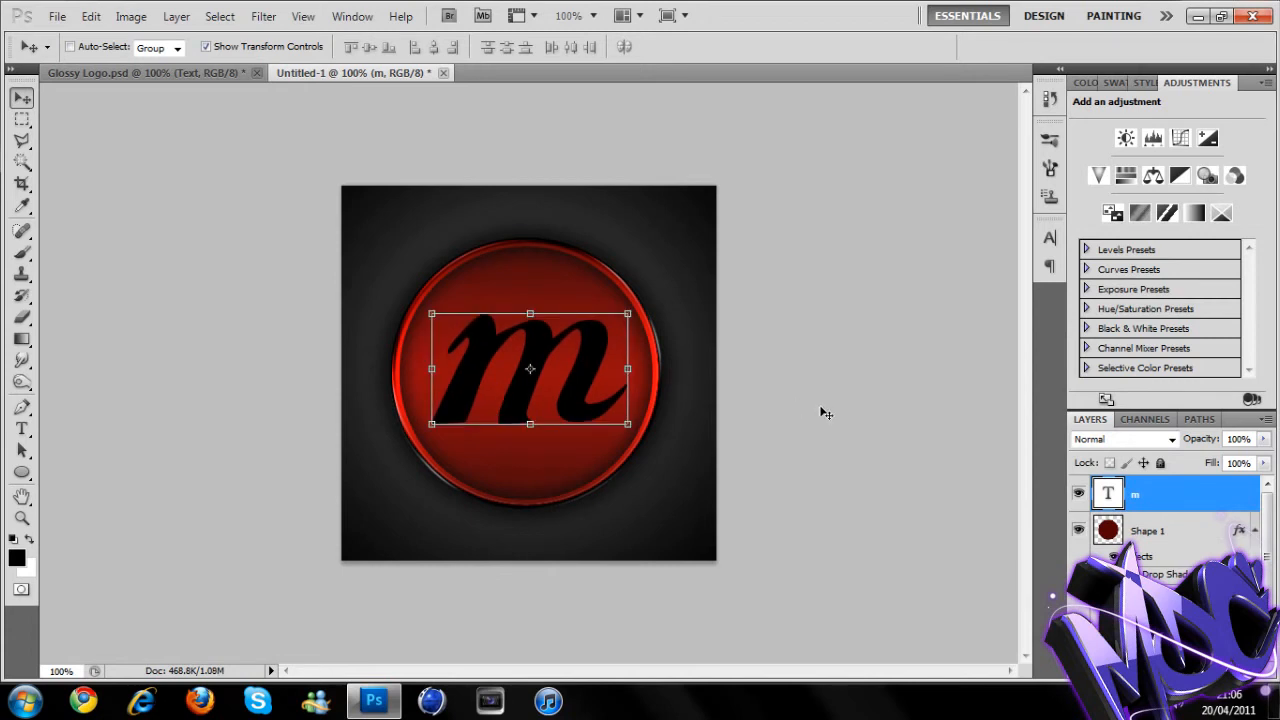
# Step: Copy the layer style of the Shape 1 circle and paste it onto the "m" text layer
pyautogui.rightClick(1173, 531)
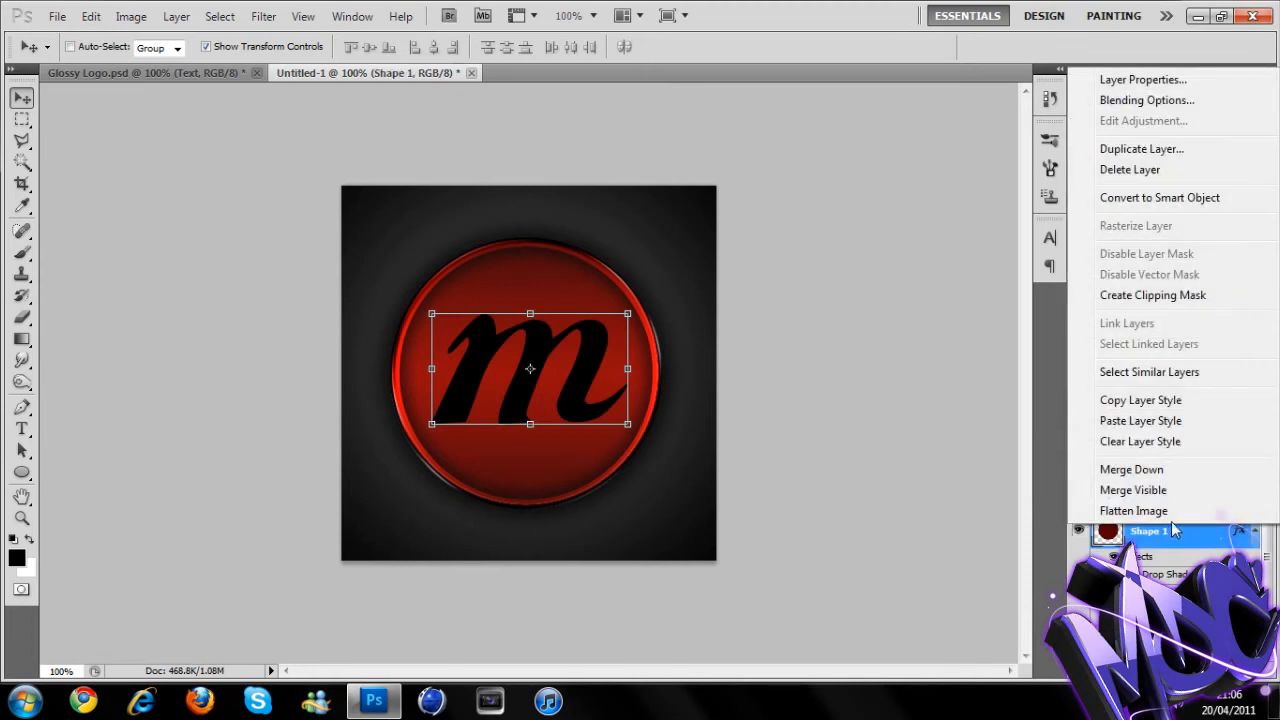
pyautogui.click(1146, 401)
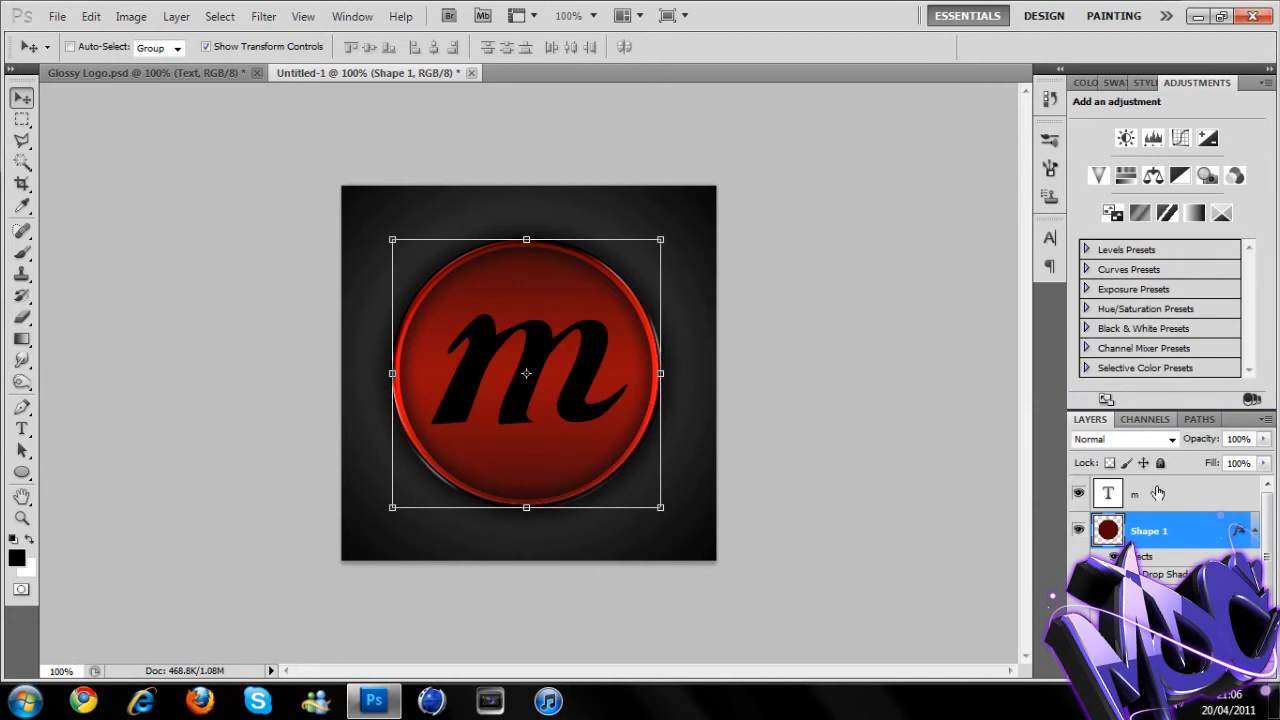
pyautogui.rightClick(1157, 493)
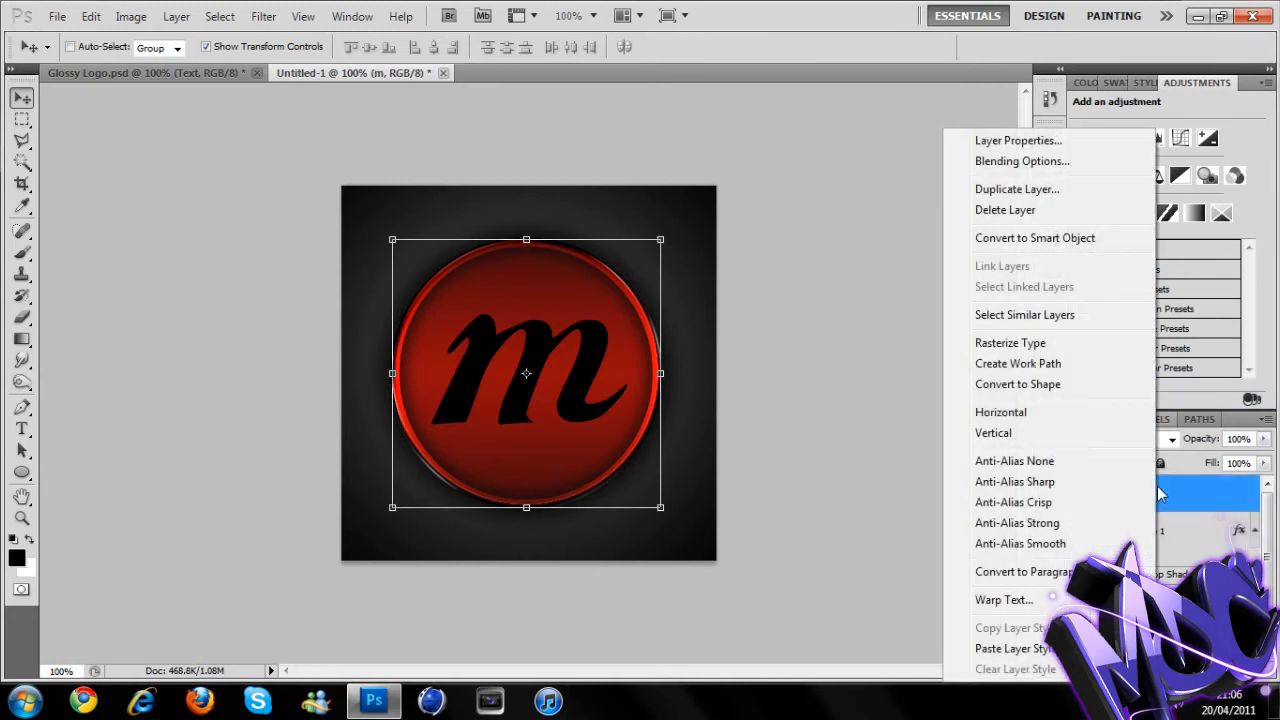
pyautogui.click(1010, 648)
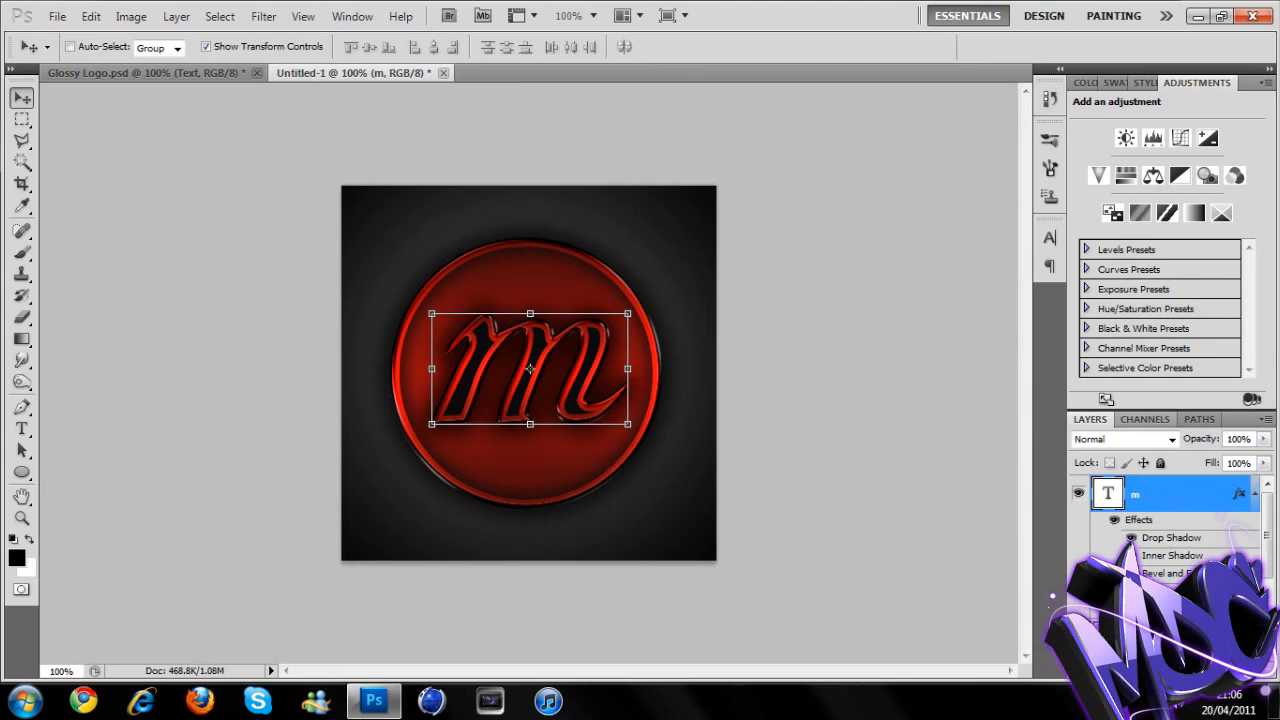
# Step: Set the "m" layer's Stroke size to 4 px and turn off its Gradient Overlay
pyautogui.doubleClick(1157, 609)
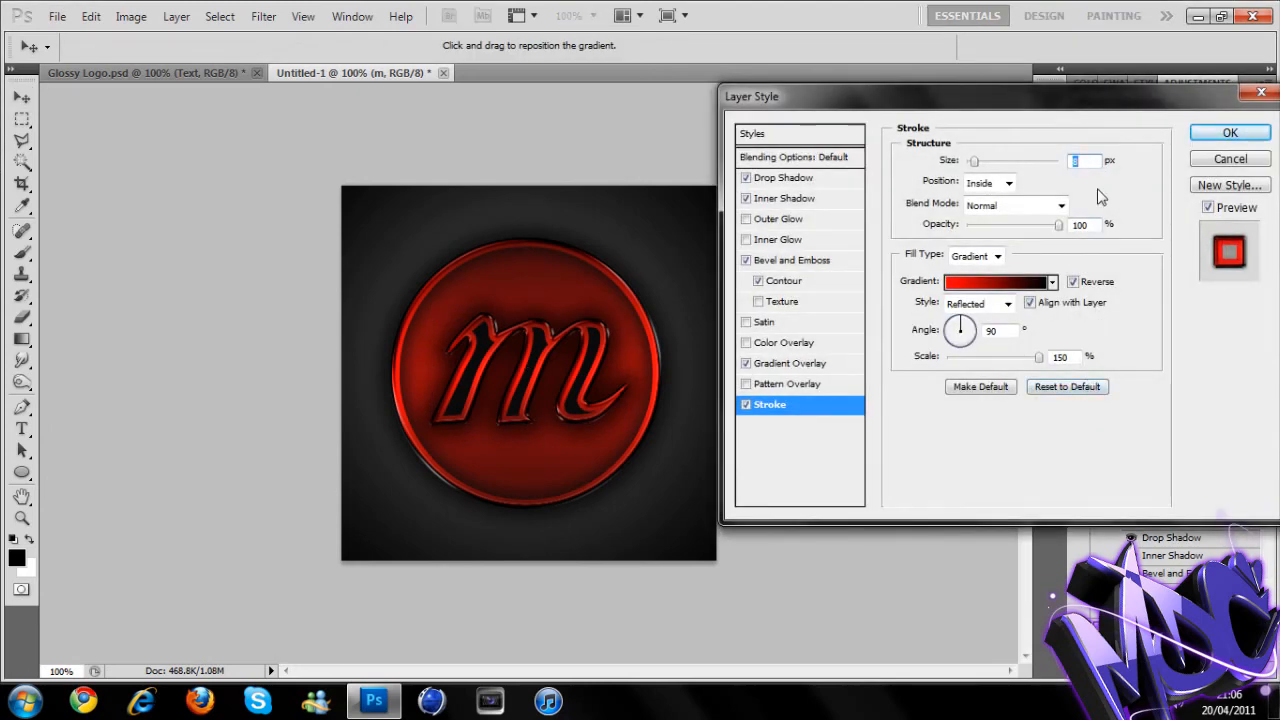
pyautogui.write('3')
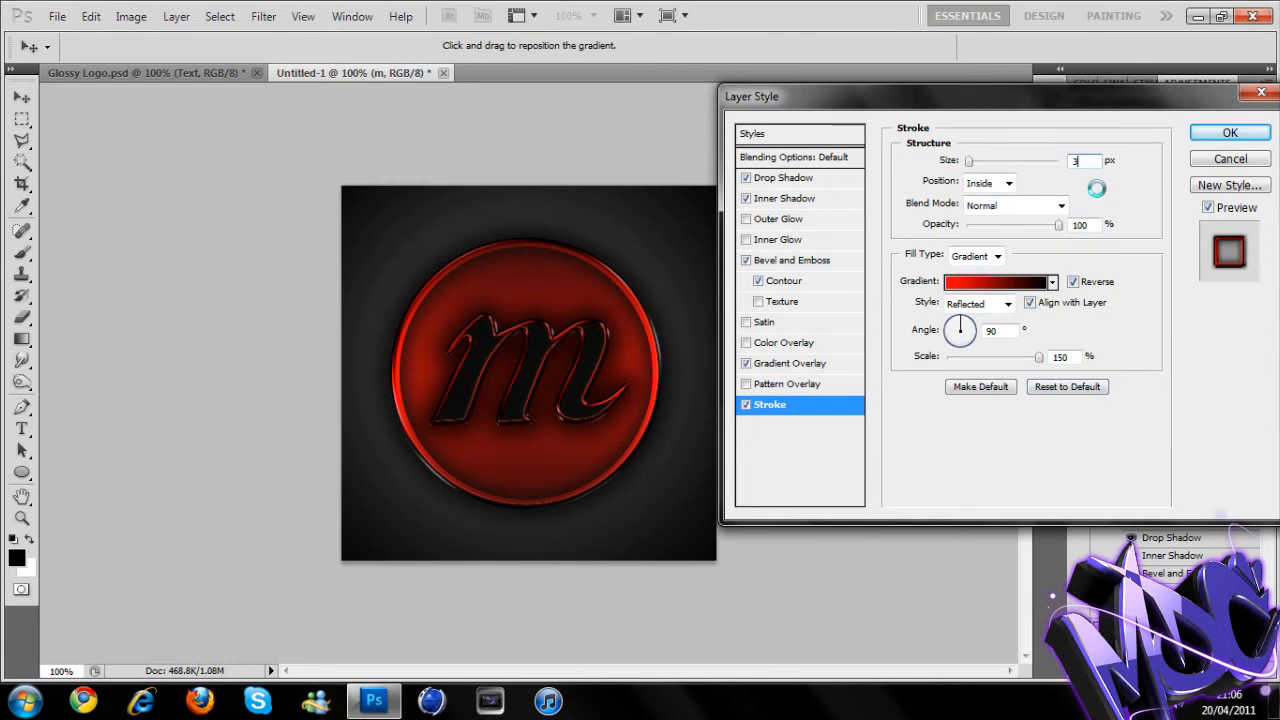
pyautogui.press('Up')
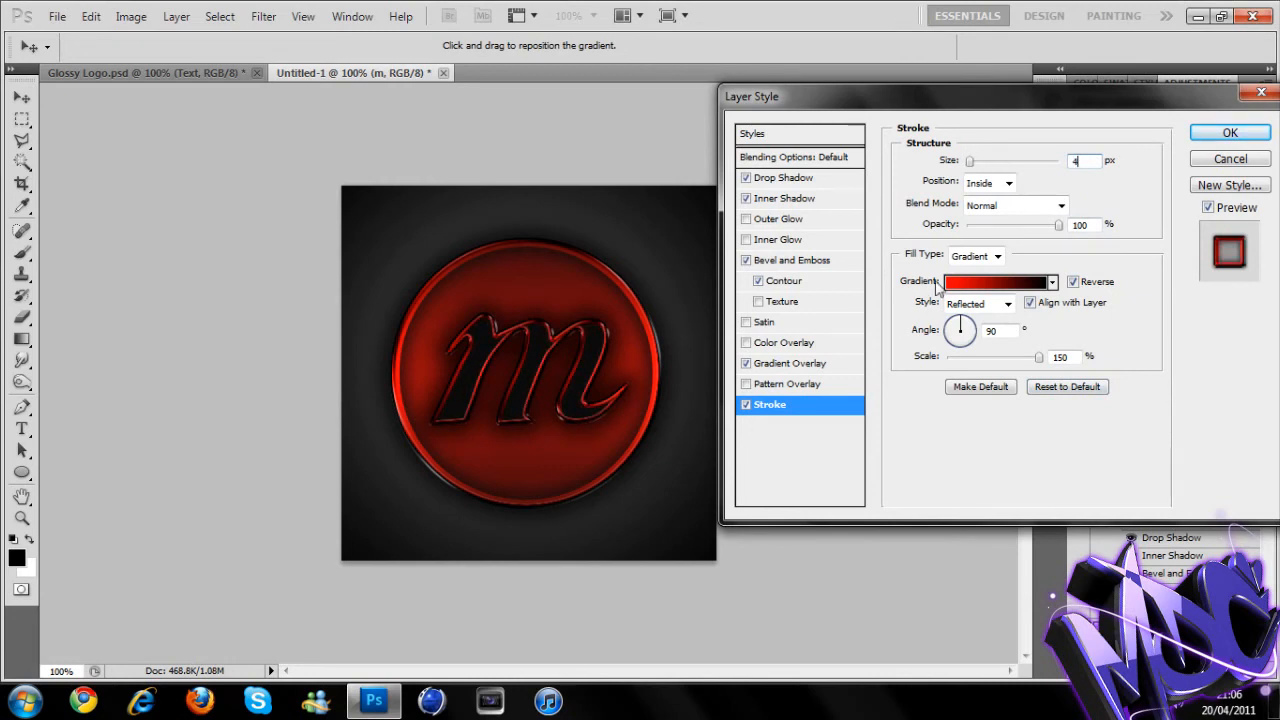
pyautogui.click(746, 364)
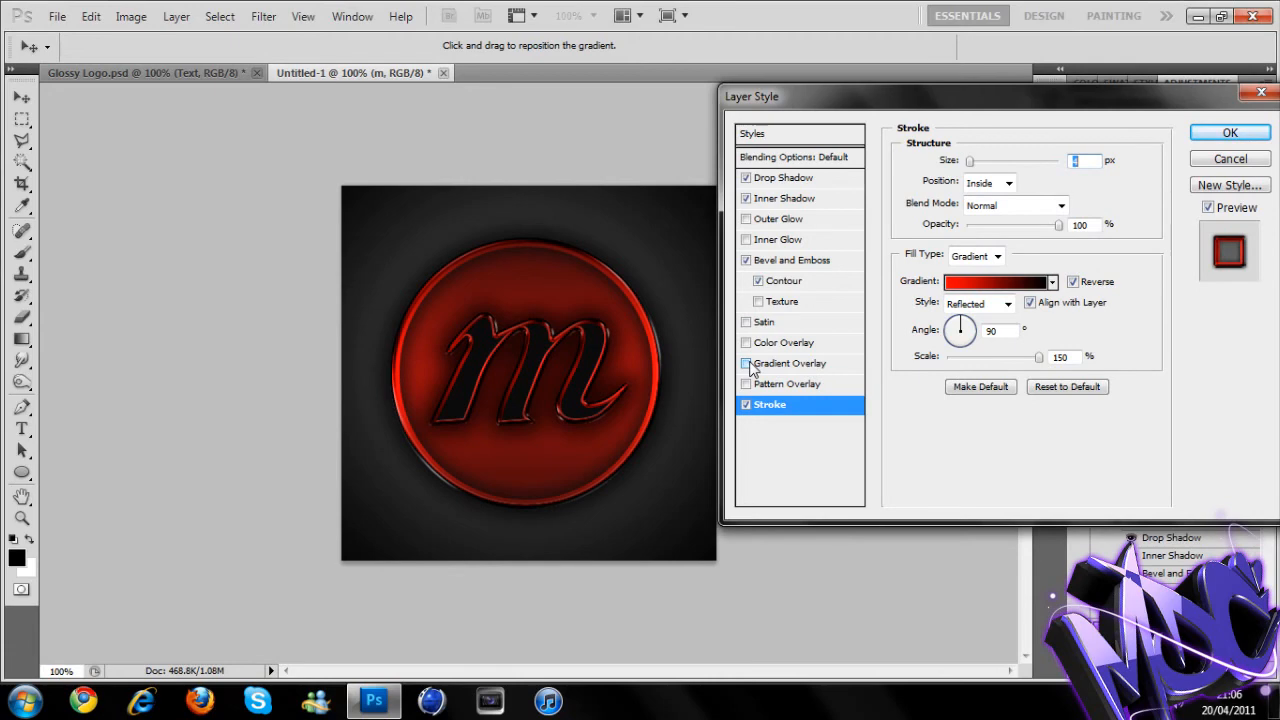
# Step: Apply the "m" layer's styles and clip the text layer to the circle shape beneath it
pyautogui.click(1216, 141)
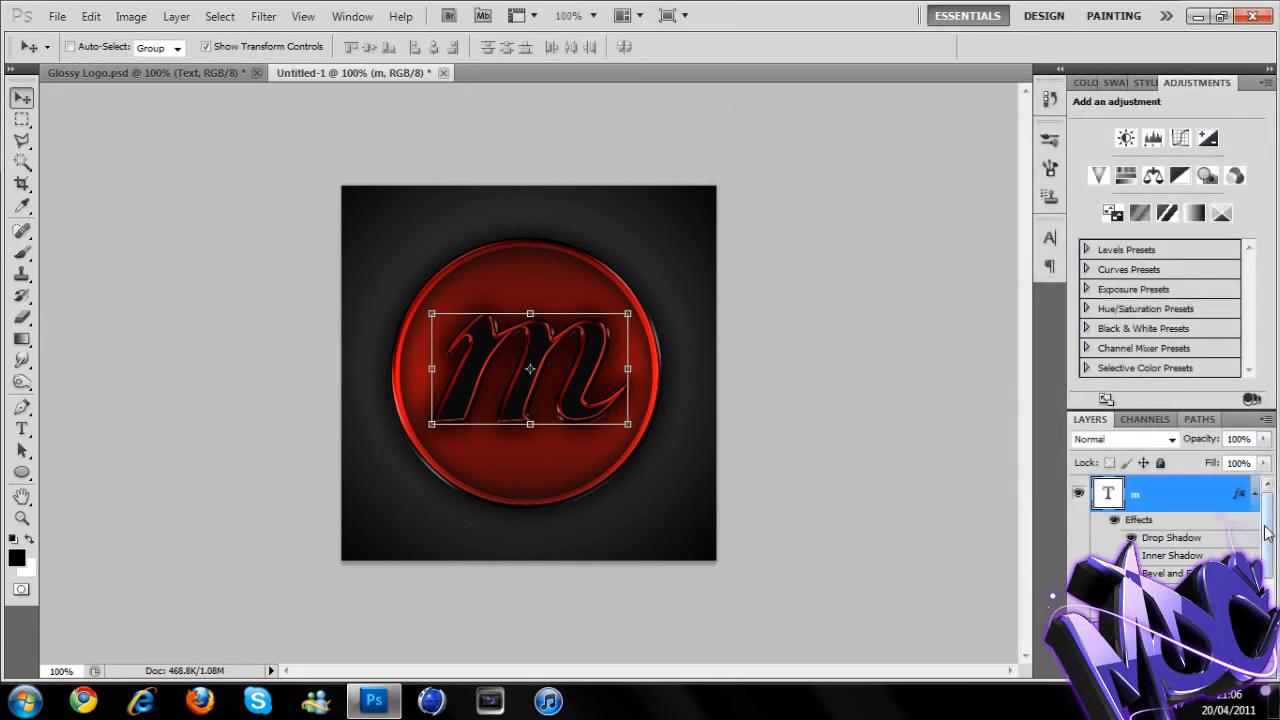
pyautogui.scroll(-1, 1268, 534)
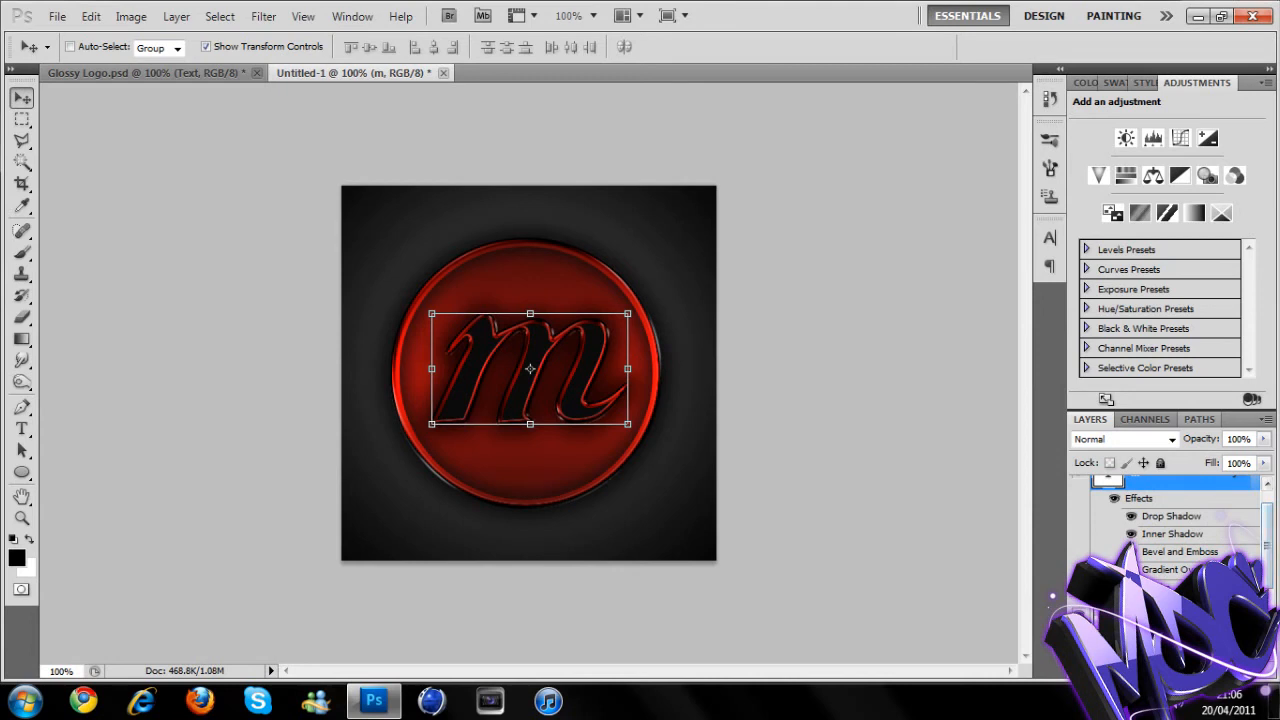
pyautogui.hotkey('ctrl', 'alt', 'g')
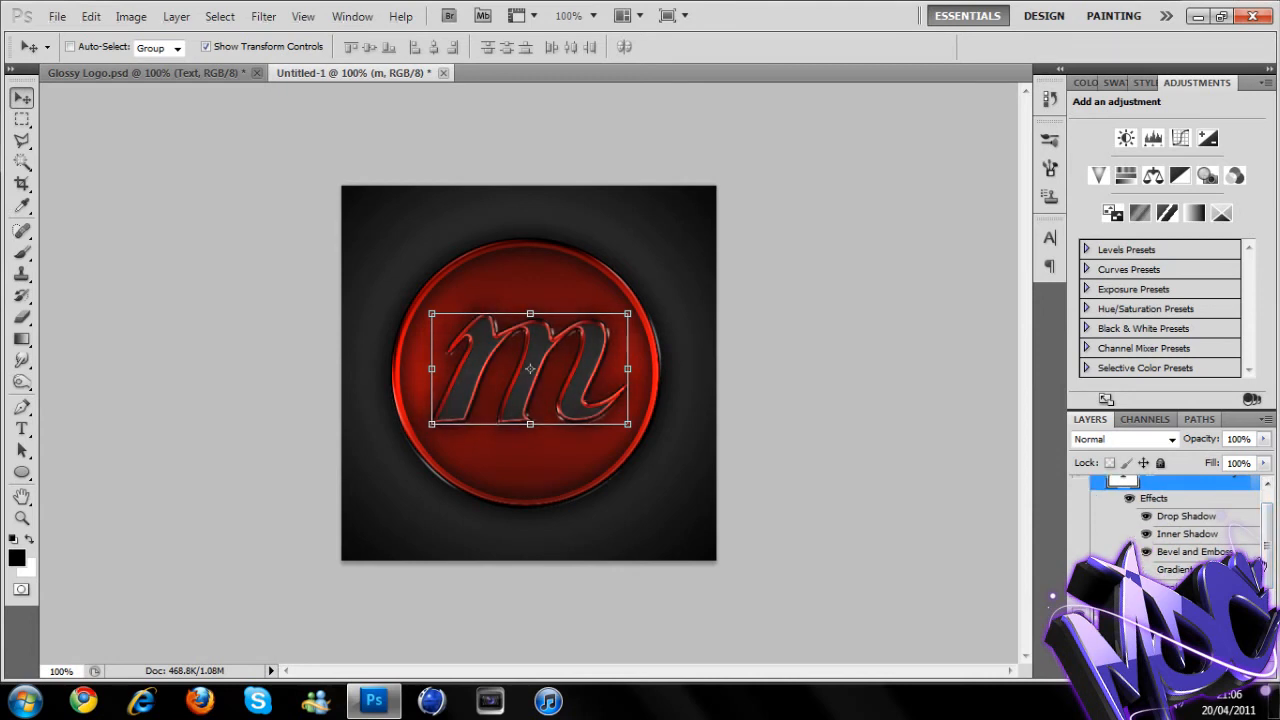
pyautogui.scroll(1, 1268, 534)
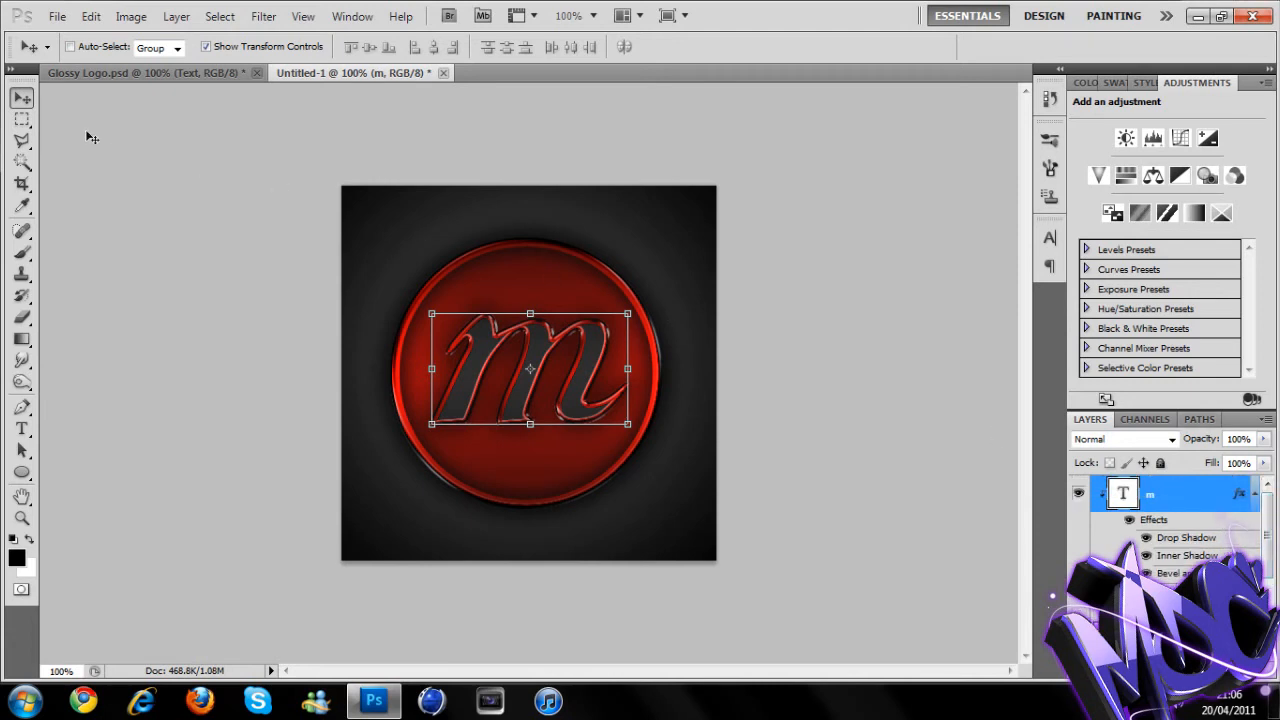
# Step: Add a new empty layer above the "m" text layer and include it in the circle's clipping group
pyautogui.click(24, 122)
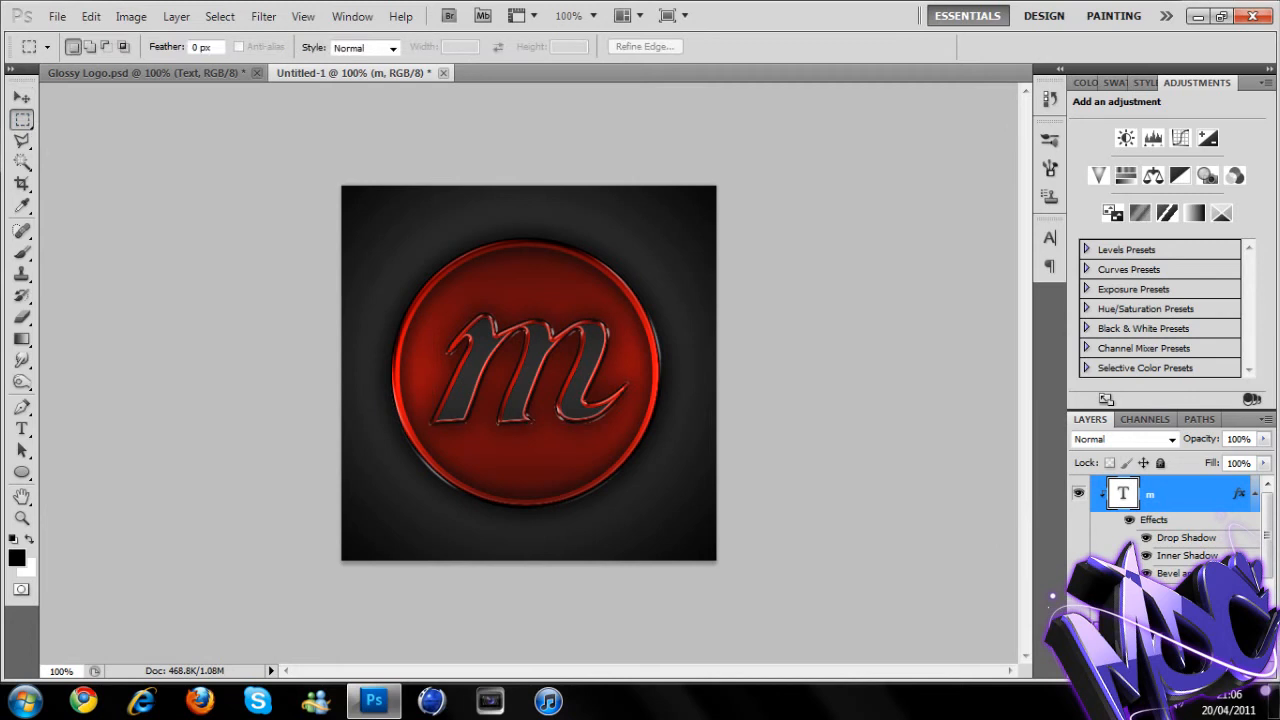
pyautogui.click(1219, 672)
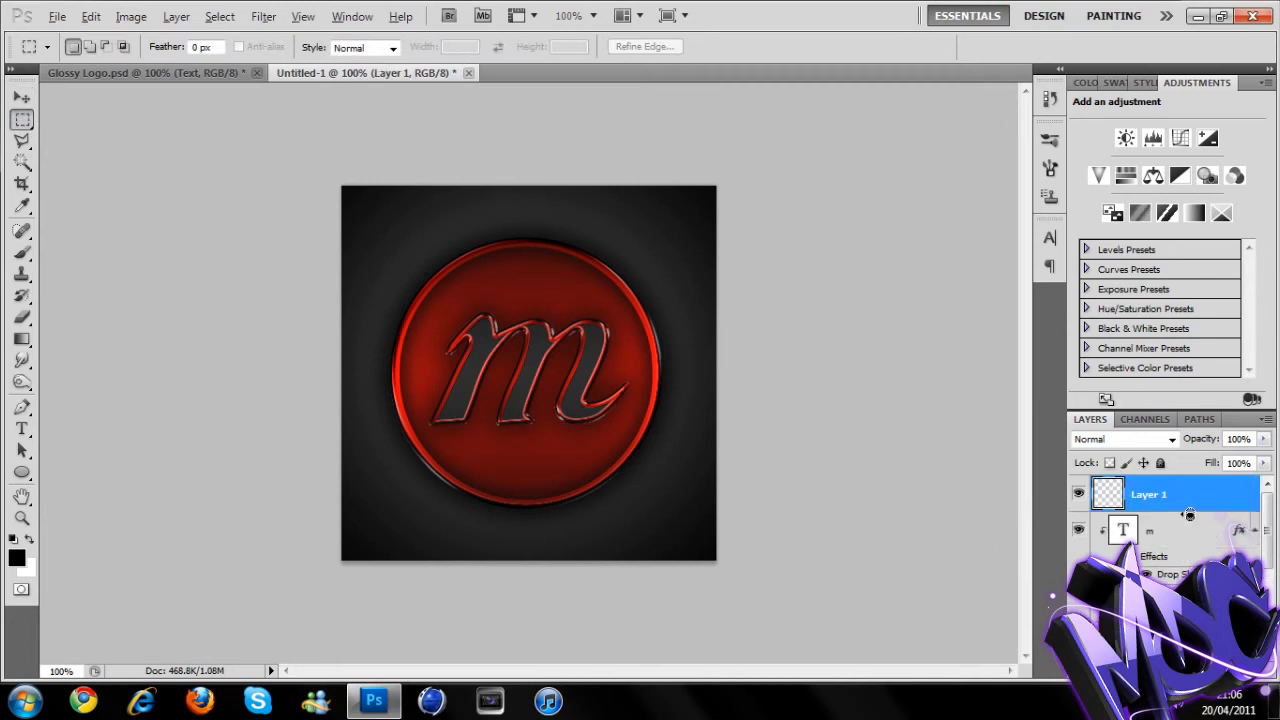
pyautogui.keyDown('alt'); pyautogui.click(1189, 514); pyautogui.keyUp('alt')
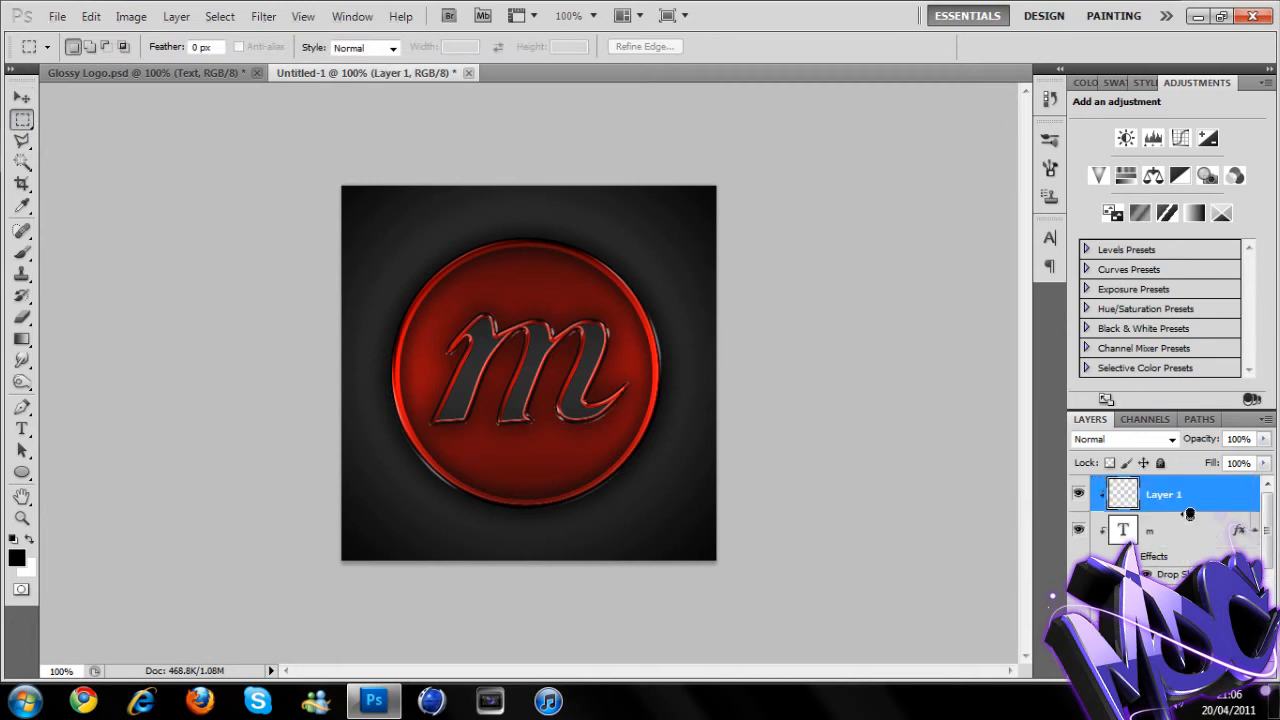
# Step: Make a large elliptical selection over the lower-left of the canvas, curving across the "m", and invert it
pyautogui.rightClick(26, 120)
pyautogui.click(60, 131)
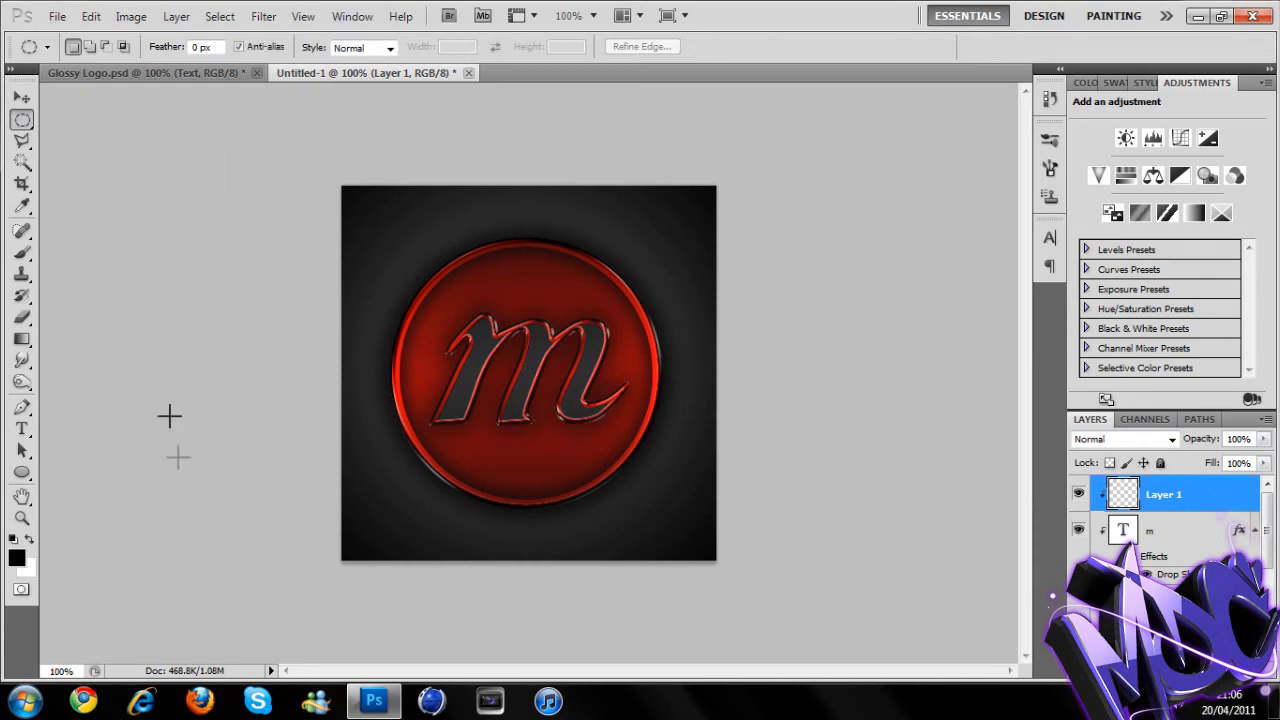
pyautogui.moveTo(200, 619); pyautogui.dragTo(390, 534)
pyautogui.moveTo(519, 406); pyautogui.dragTo(616, 346)
pyautogui.moveTo(614, 338); pyautogui.dragTo(615, 339)
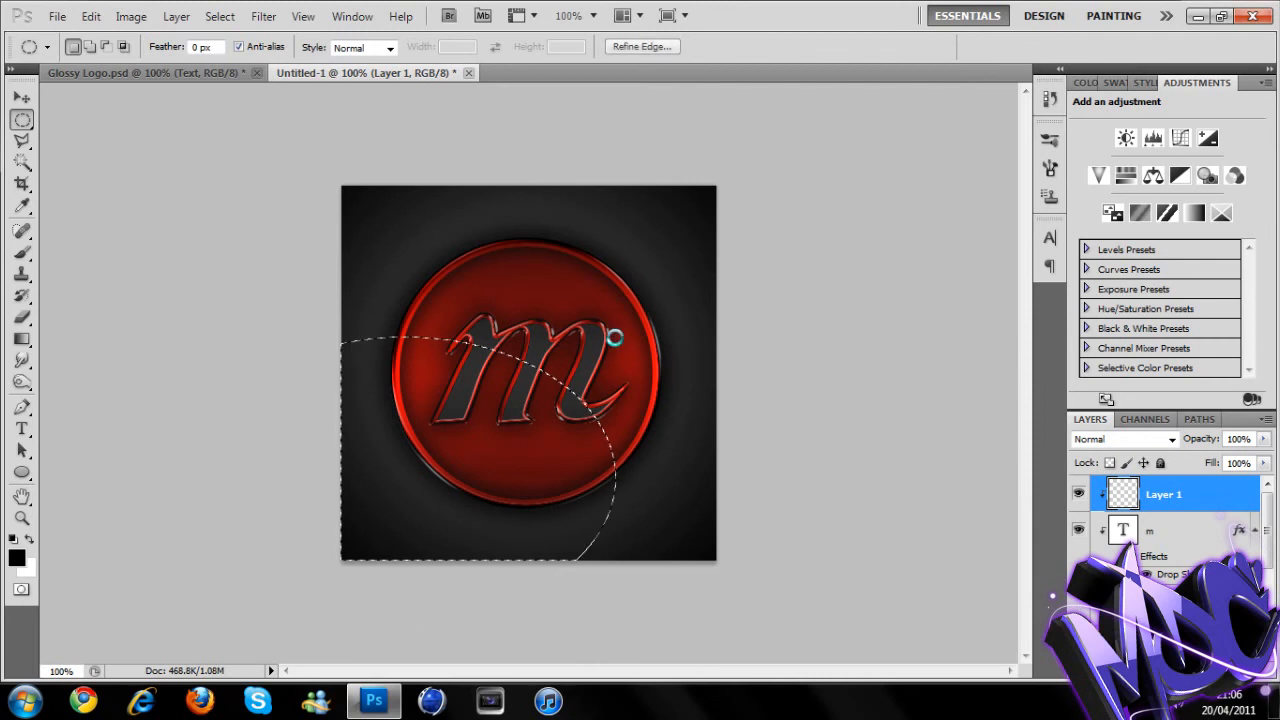
pyautogui.click(219, 17)
pyautogui.click(238, 88)
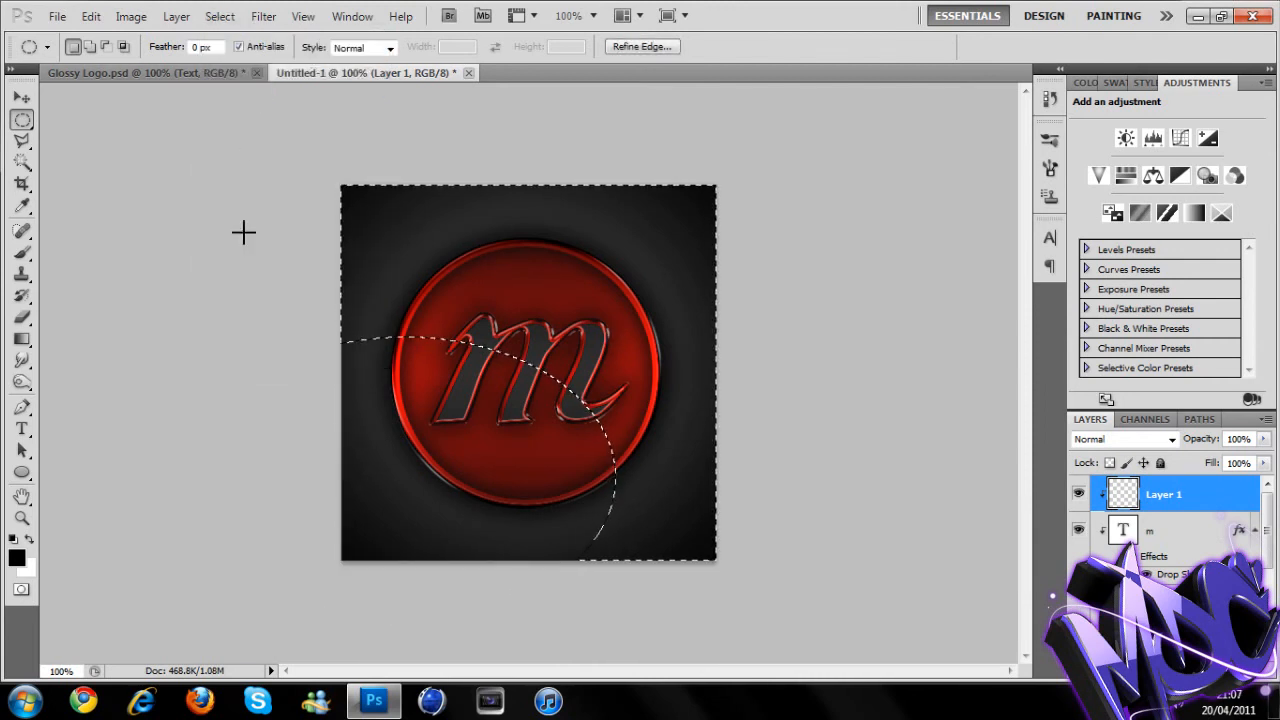
# Step: Fill the selection with a linear white (#ffffff) to transparent gradient running vertically from above the canvas to below the circle
pyautogui.click(22, 339)
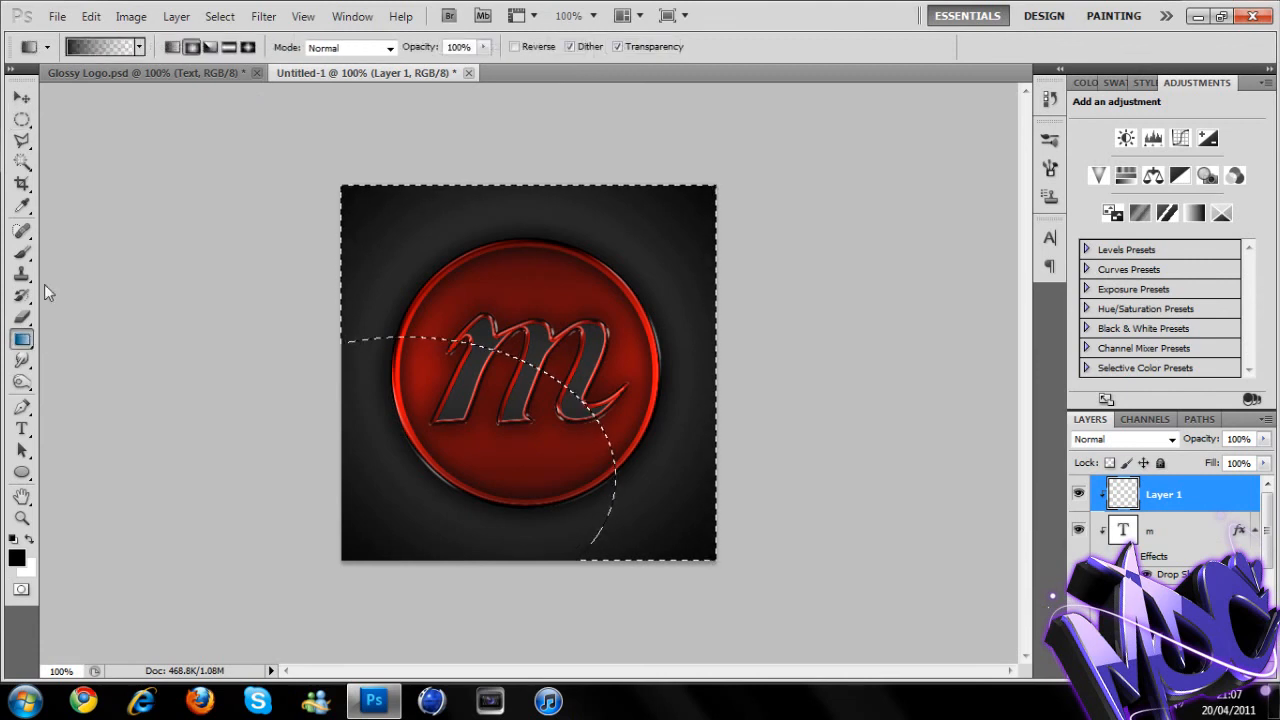
pyautogui.click(171, 49)
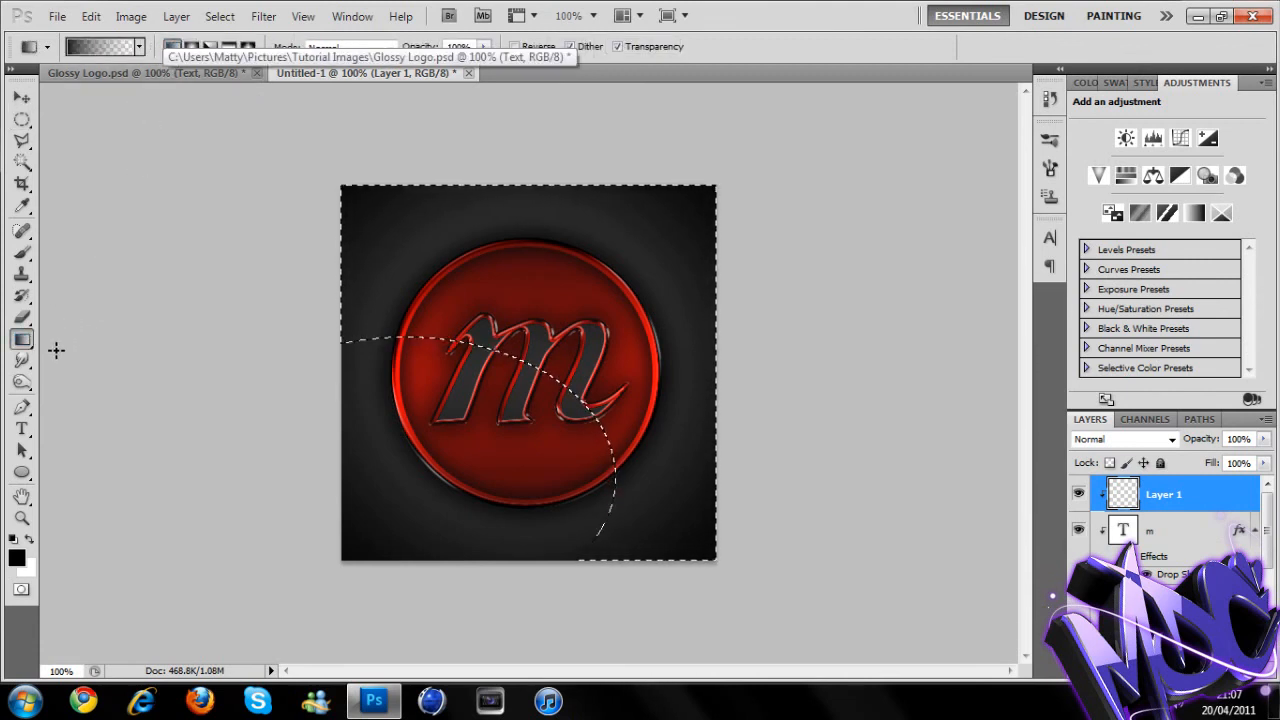
pyautogui.click(18, 558)
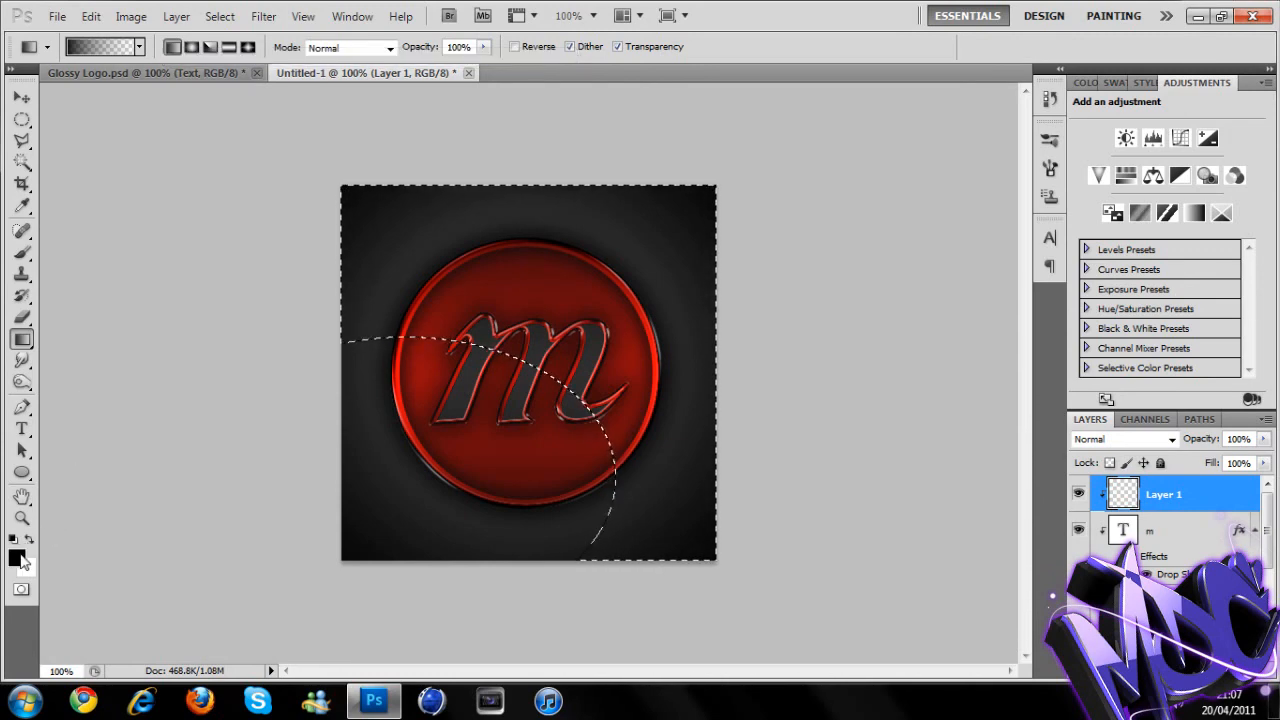
pyautogui.moveTo(812, 130); pyautogui.dragTo(788, 97)
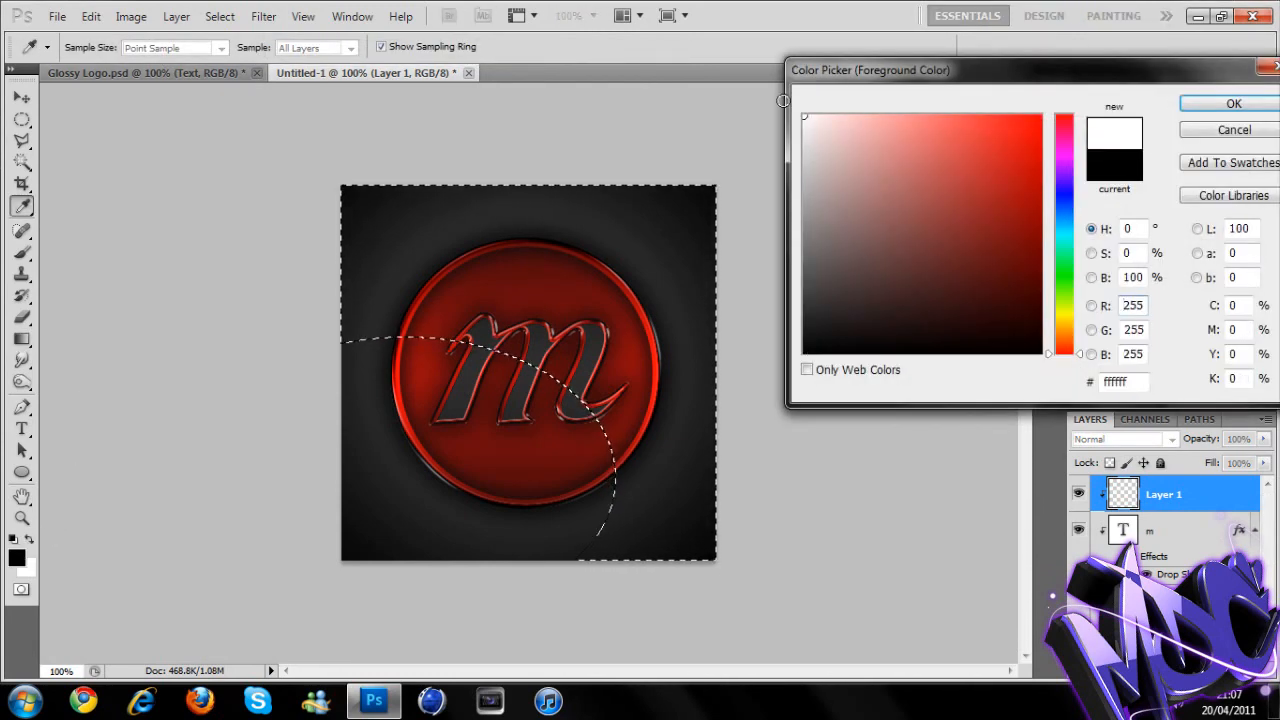
pyautogui.press('Return')
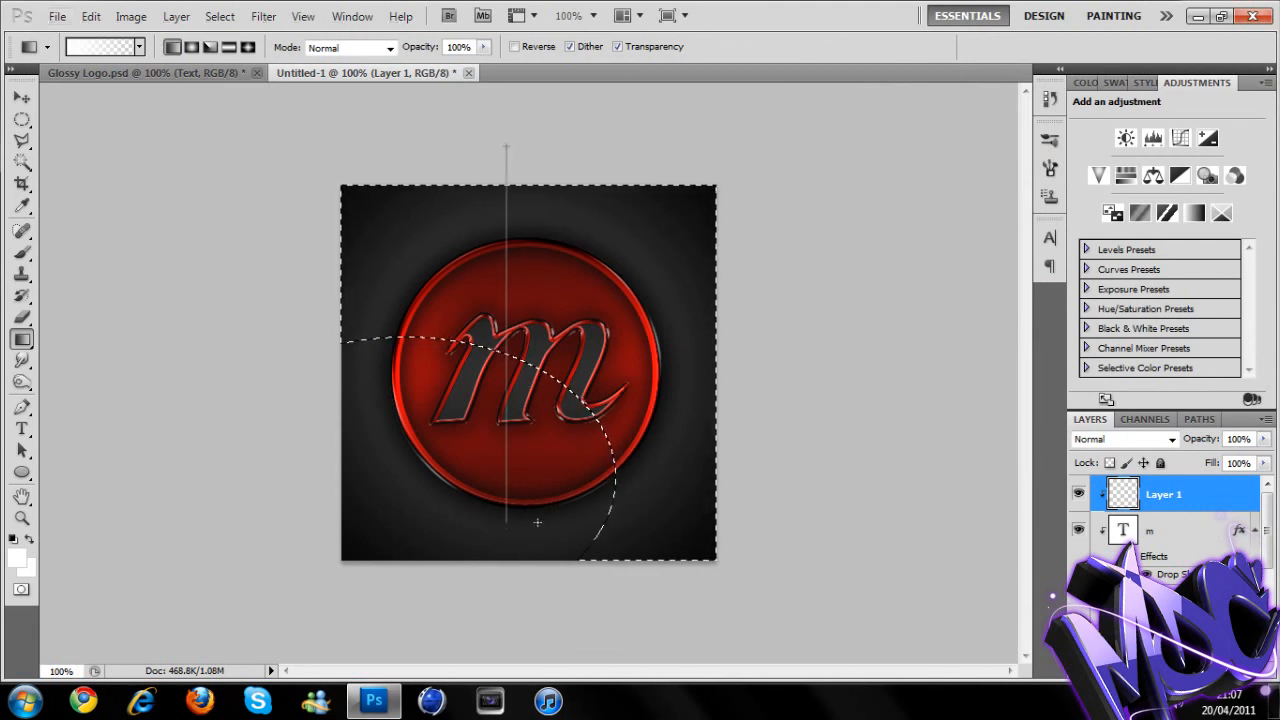
pyautogui.moveTo(537, 522); pyautogui.dragTo(537, 522)
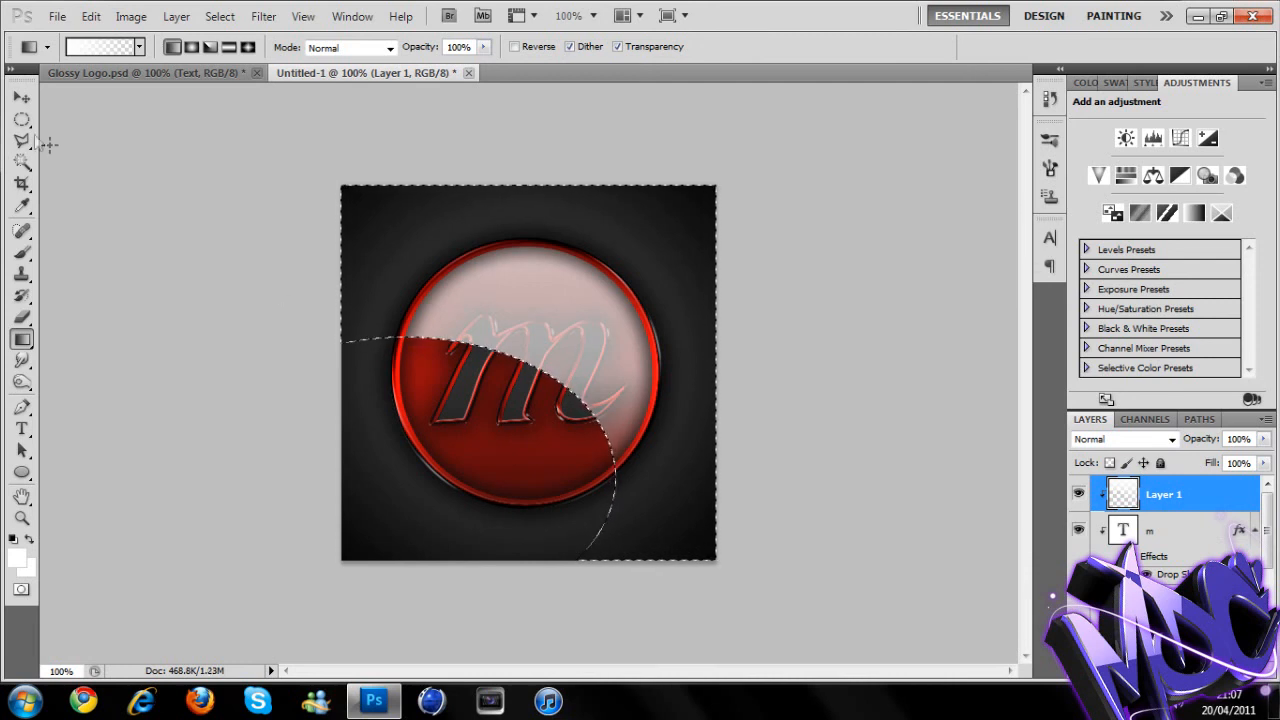
# Step: Deselect the area and set the blend mode of the gloss layer, Layer 1, to Overlay
pyautogui.click(22, 119)
pyautogui.click(600, 280)
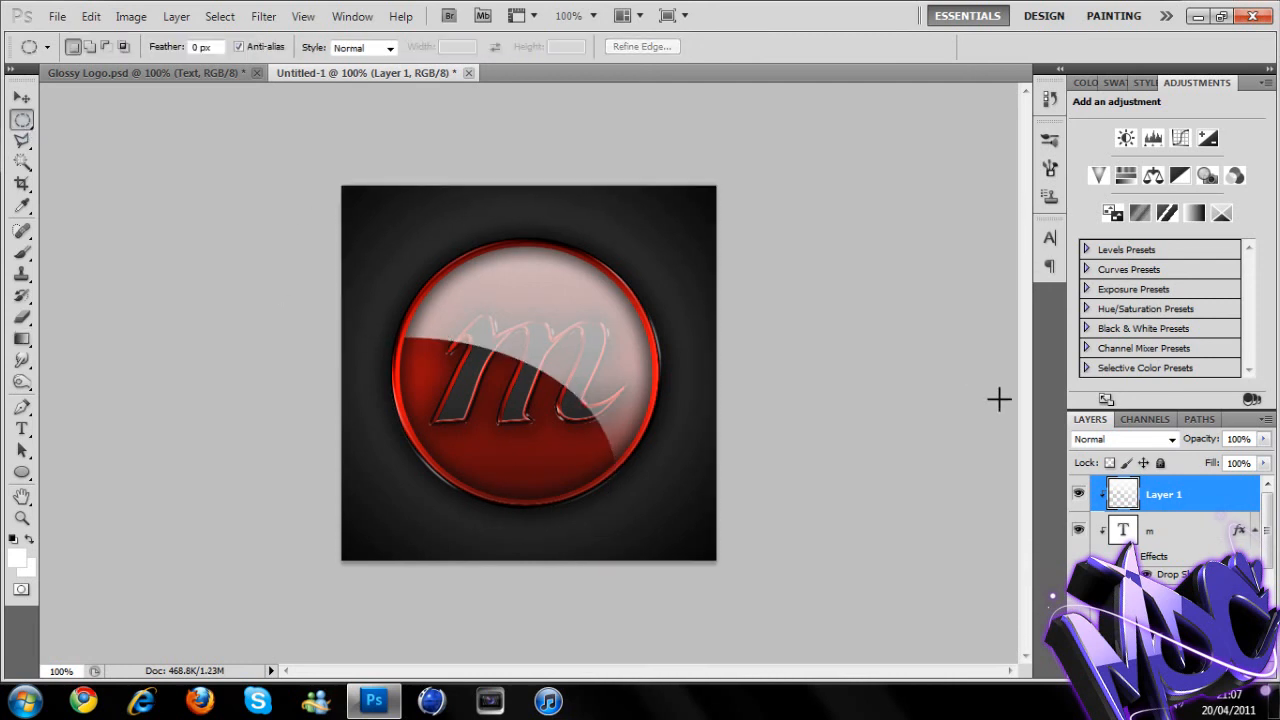
pyautogui.click(1170, 440)
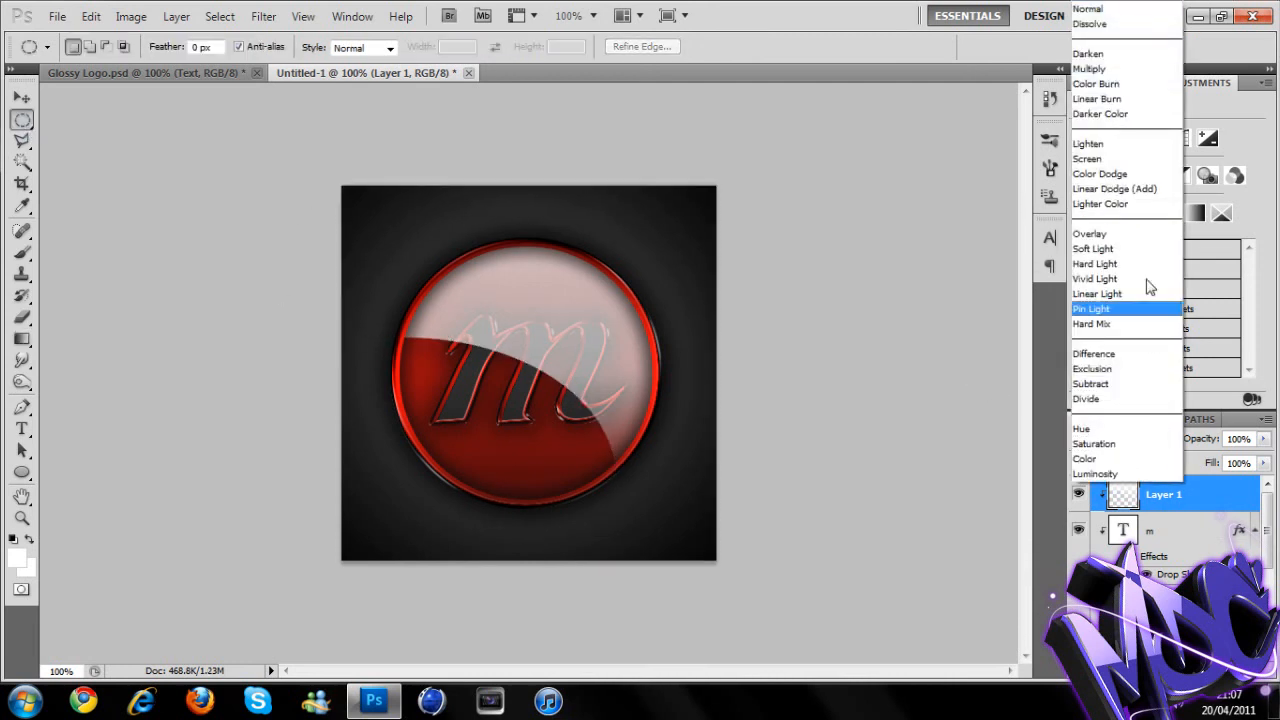
pyautogui.click(1100, 234)
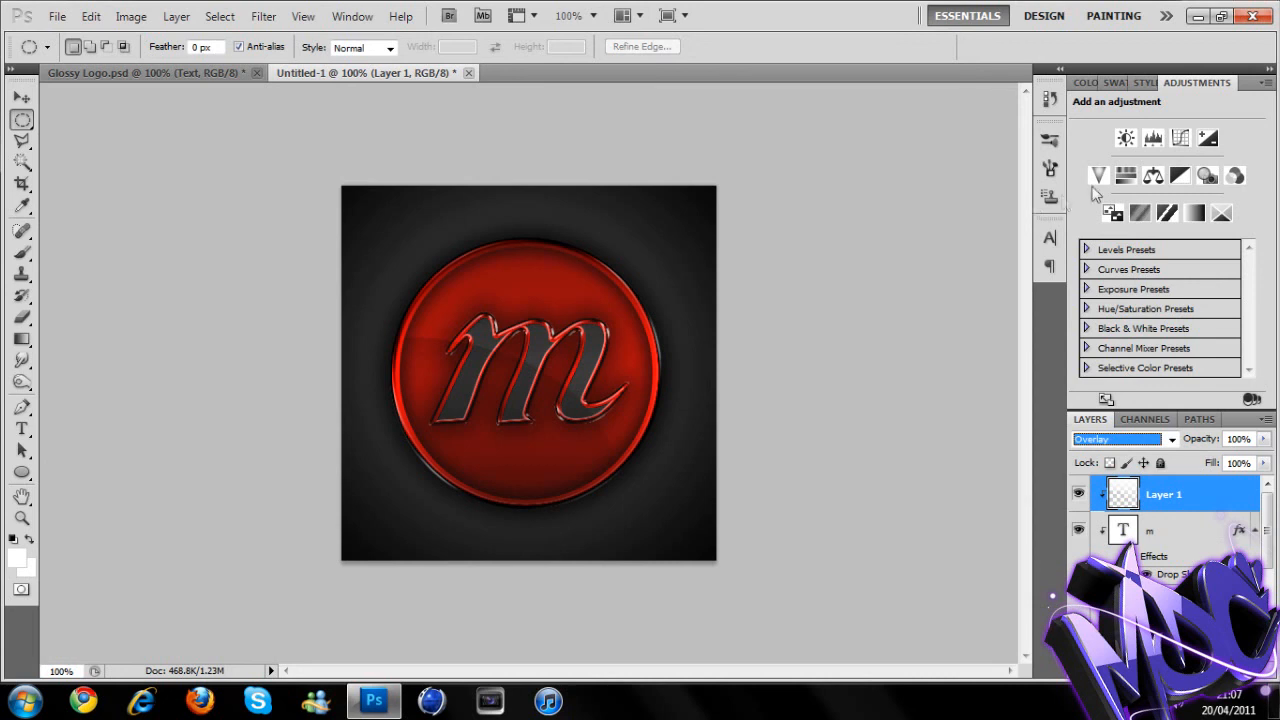
# Step: Add a Hue/Saturation adjustment layer on top with the hue set to +34
pyautogui.click(1125, 180)
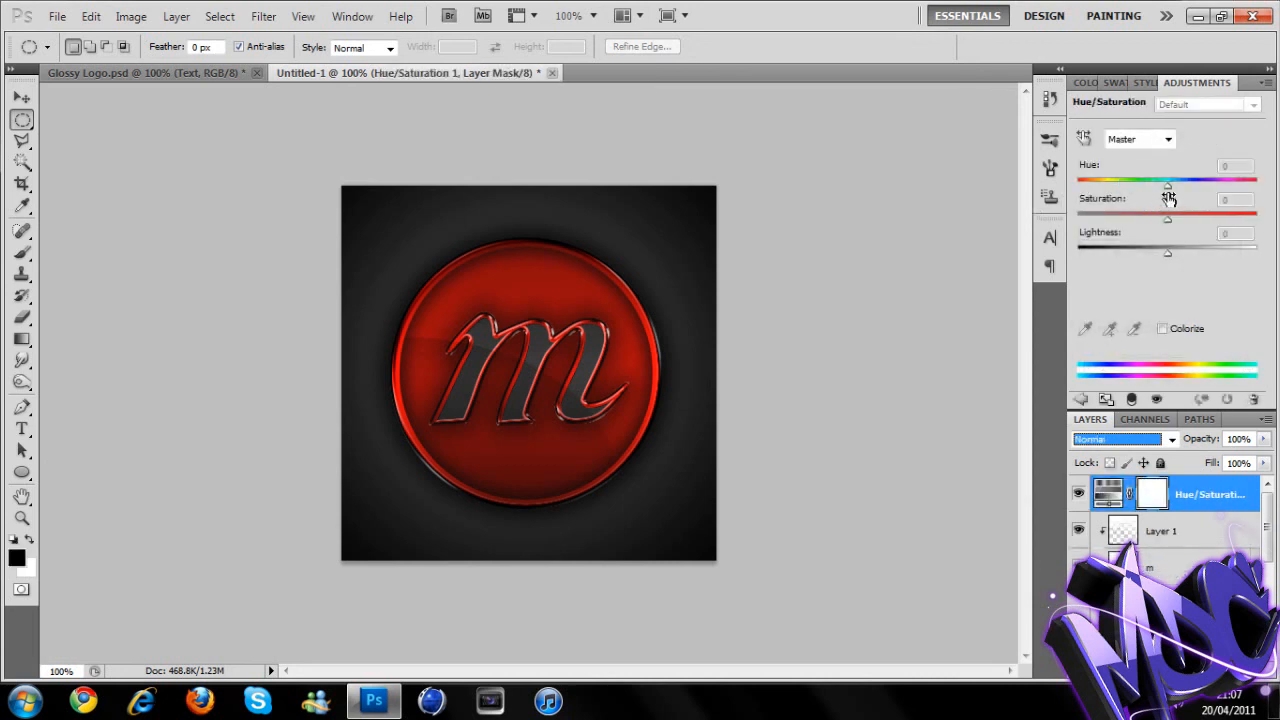
pyautogui.click(1169, 190)
pyautogui.moveTo(1157, 195); pyautogui.dragTo(1197, 190)
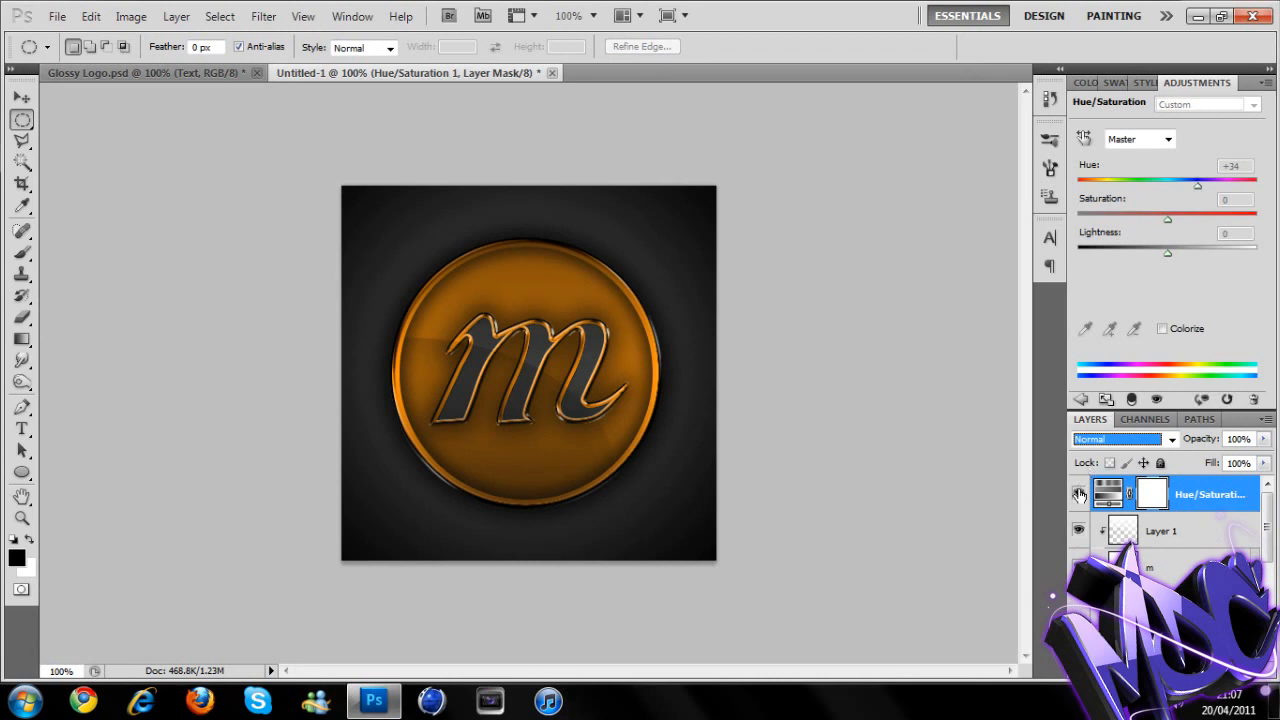